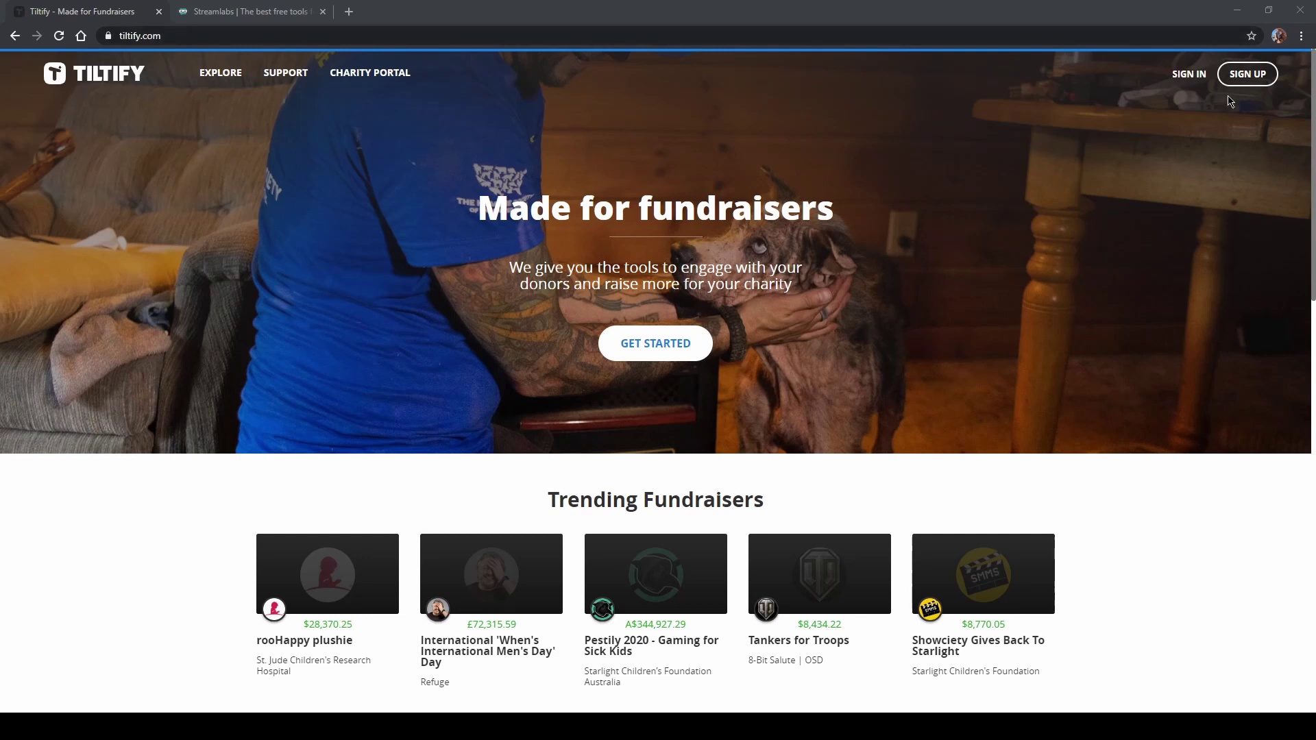
- Sign in to Tiltify with the saved account credentials and open the Explore page
{"action": "left_click", "coordinate": [1174, 85]}
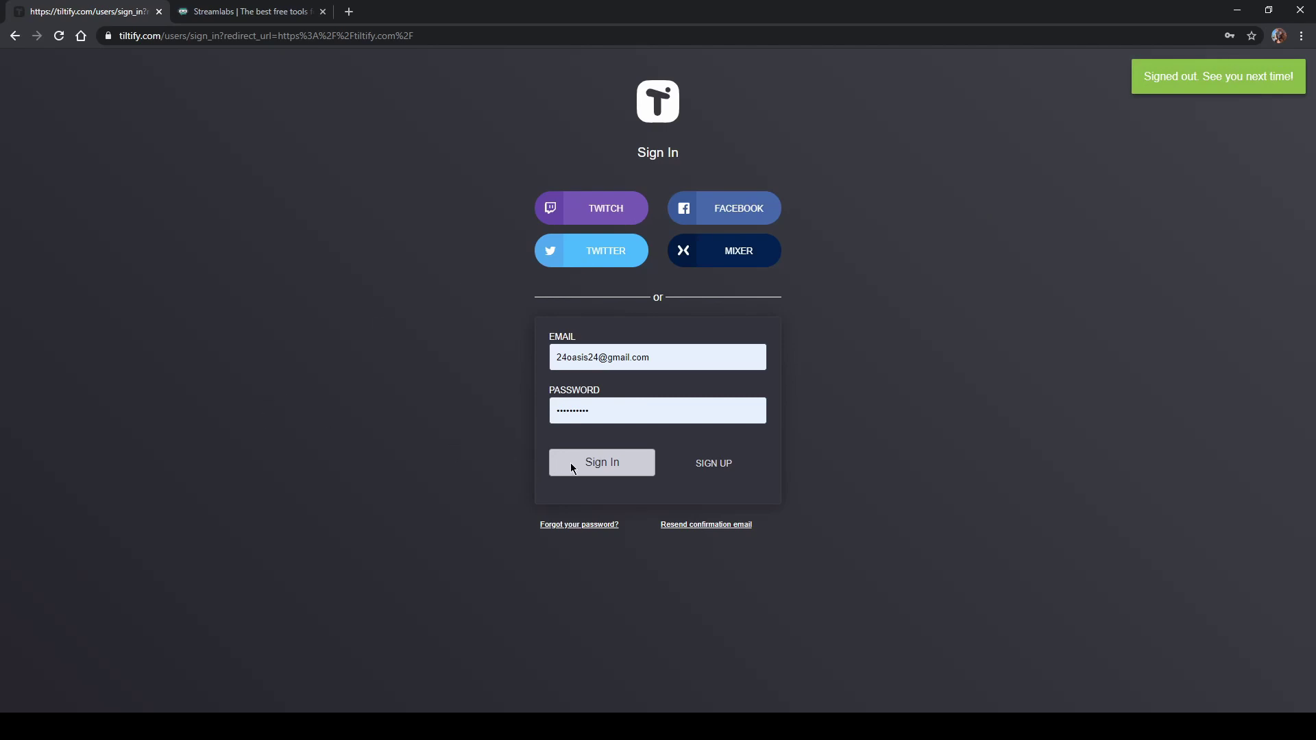
{"action": "left_click", "coordinate": [611, 461]}
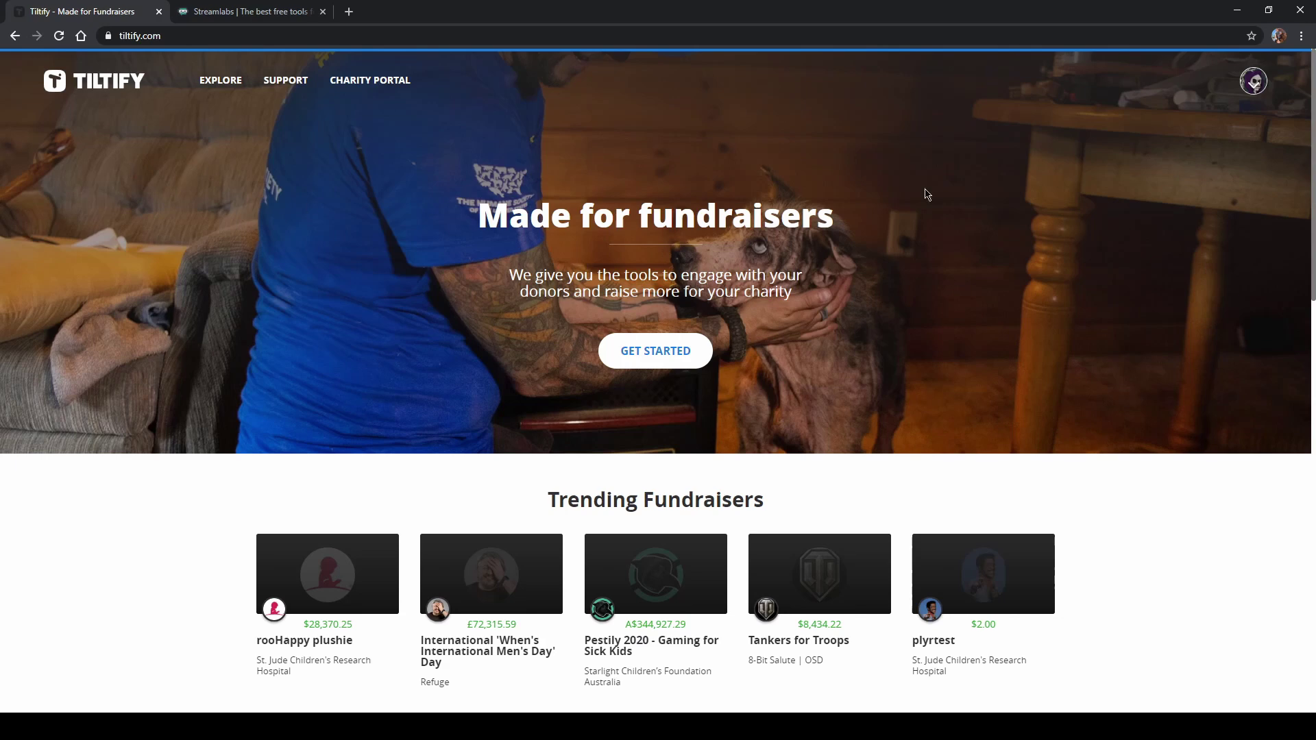
{"action": "left_click", "coordinate": [220, 81]}
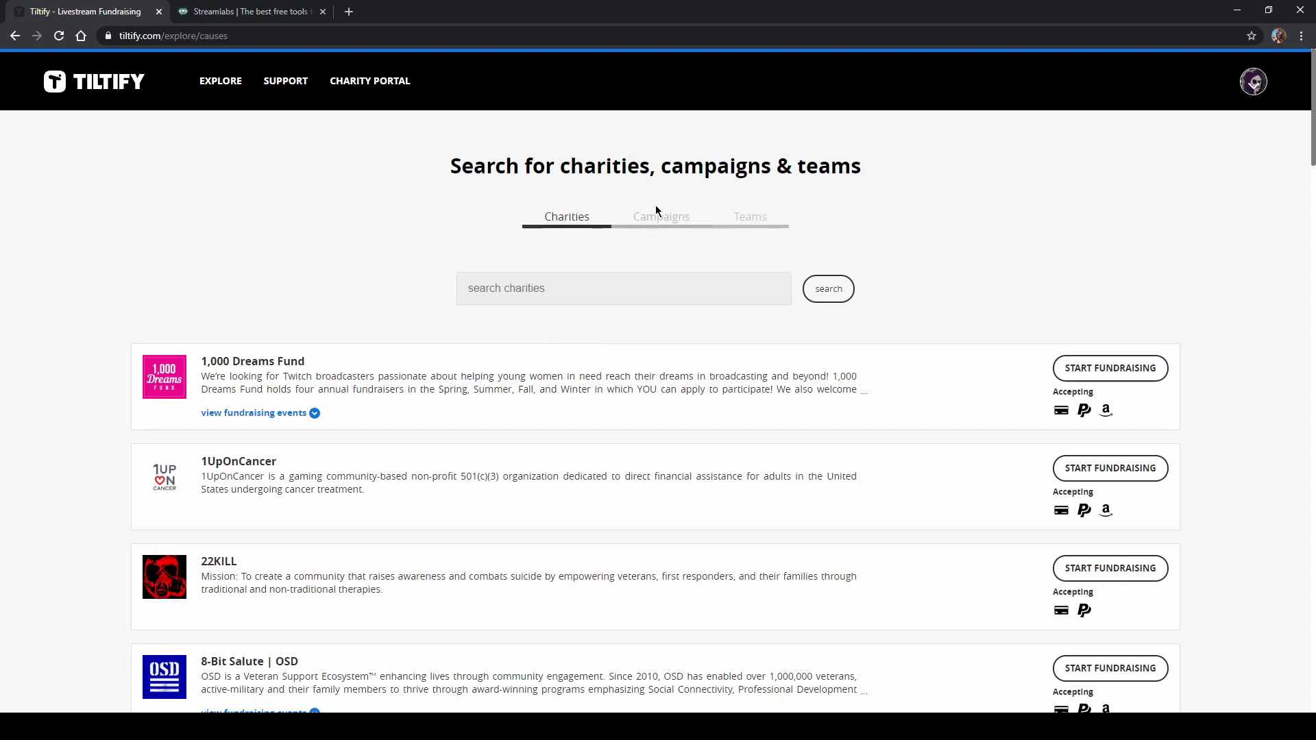
- Look at the list of campaigns, then return to the charities and search them for "autism"
{"action": "left_click", "coordinate": [656, 214]}
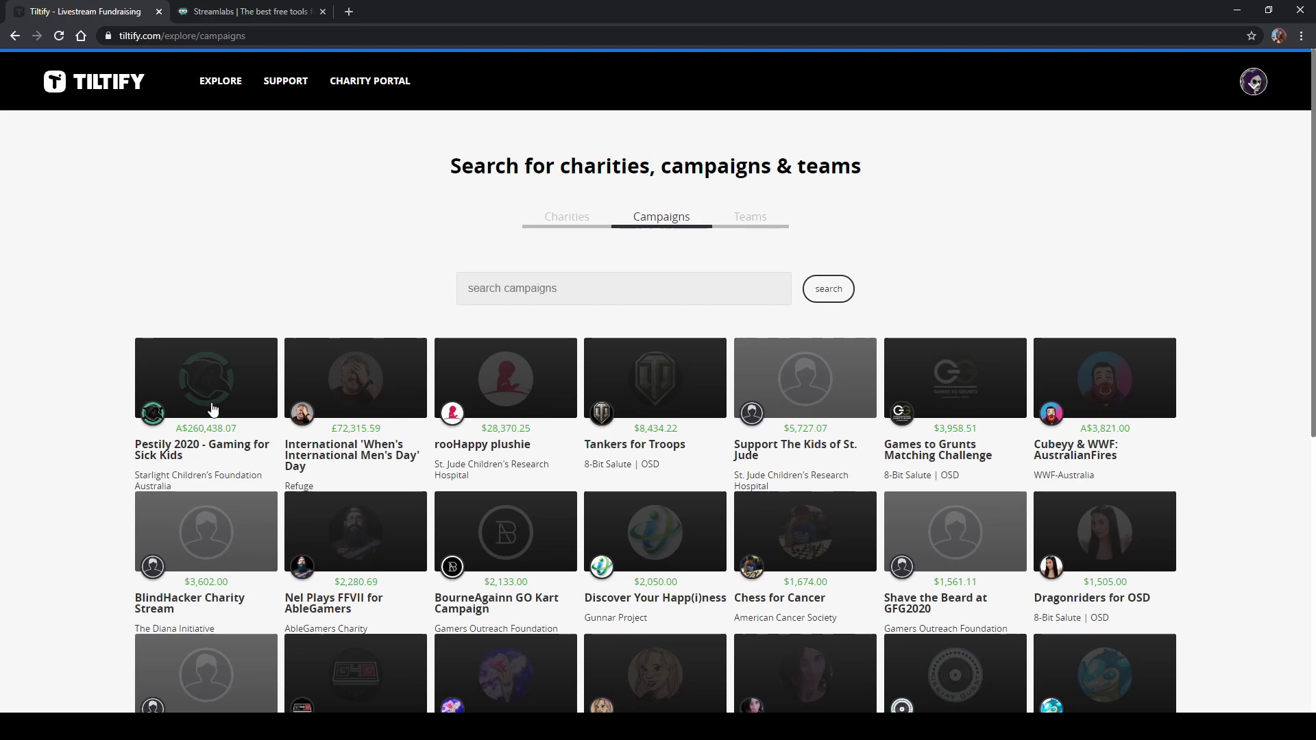
{"action": "left_click", "coordinate": [549, 220]}
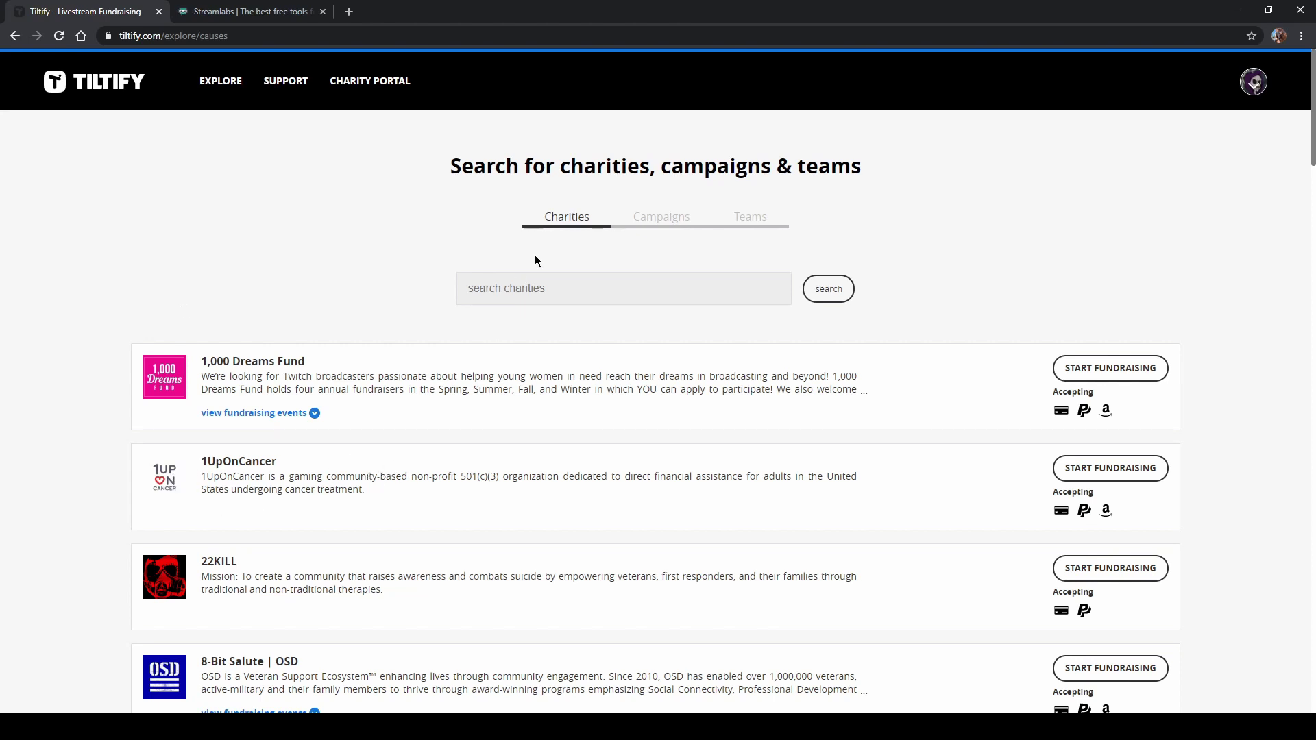
{"action": "left_click", "coordinate": [523, 293]}
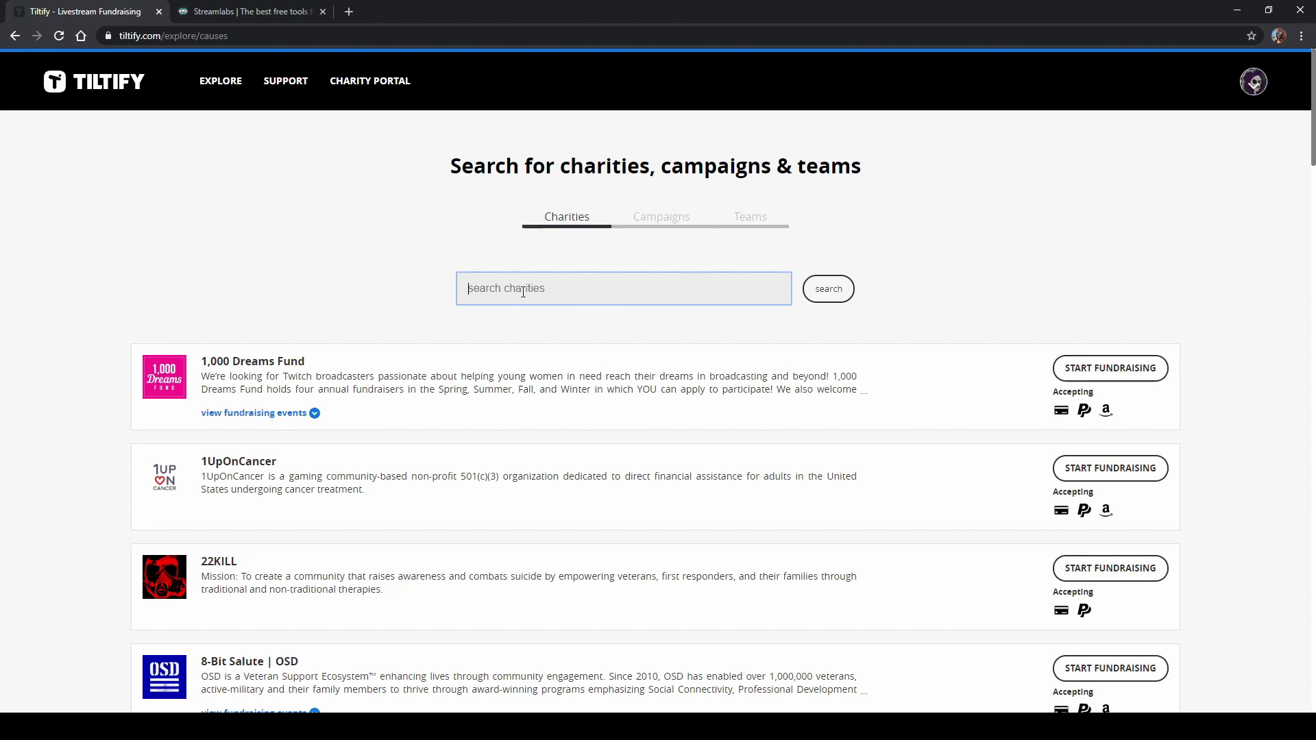
{"action": "type", "text": "autism"}
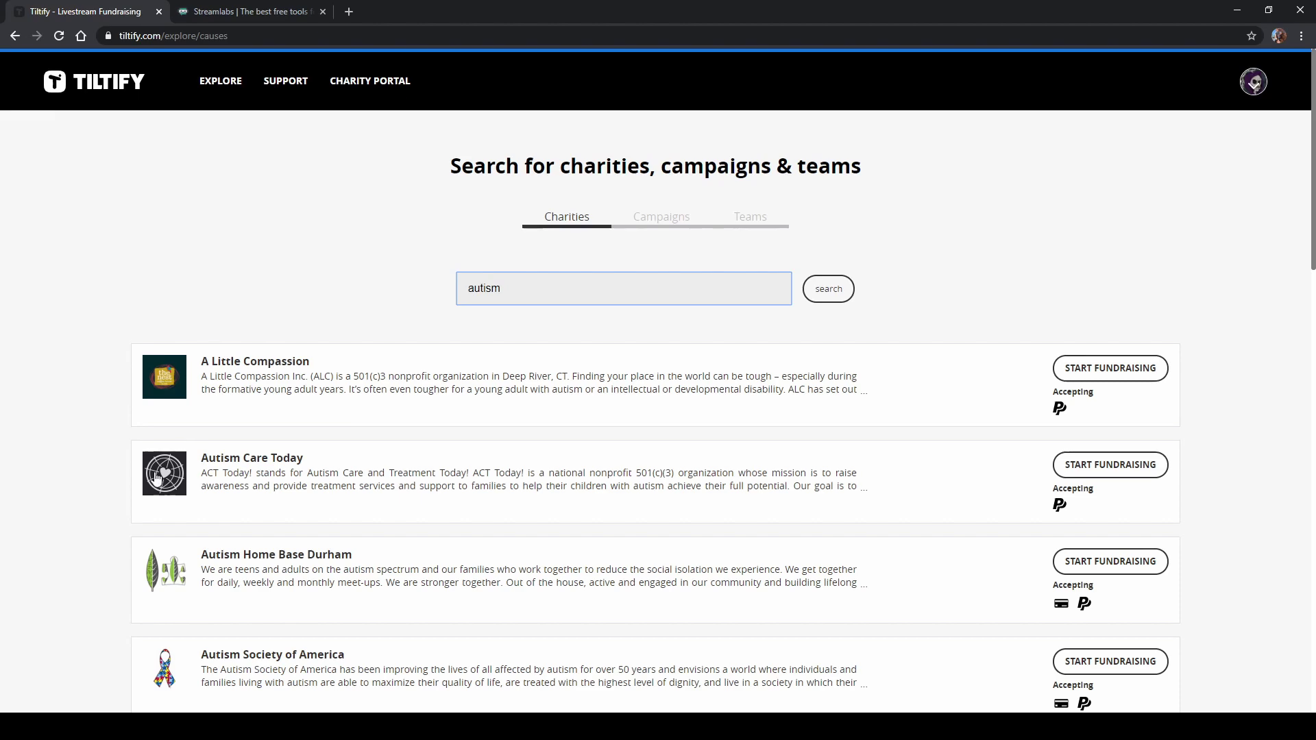
- Open the Autism Care Today charity page, read its About section and return to the Tiltify home page
{"action": "left_click", "coordinate": [179, 476]}
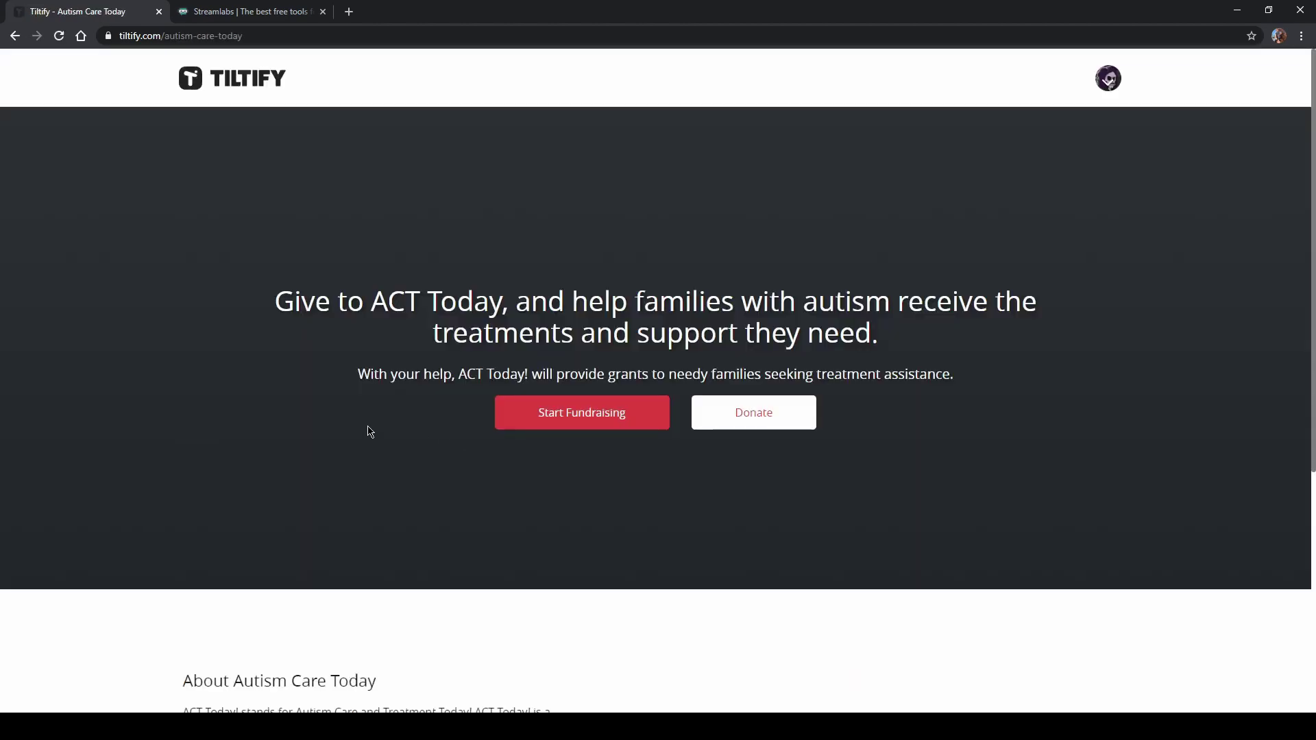
{"action": "scroll", "coordinate": [241, 291], "scroll_direction": "down", "scroll_amount": 5}
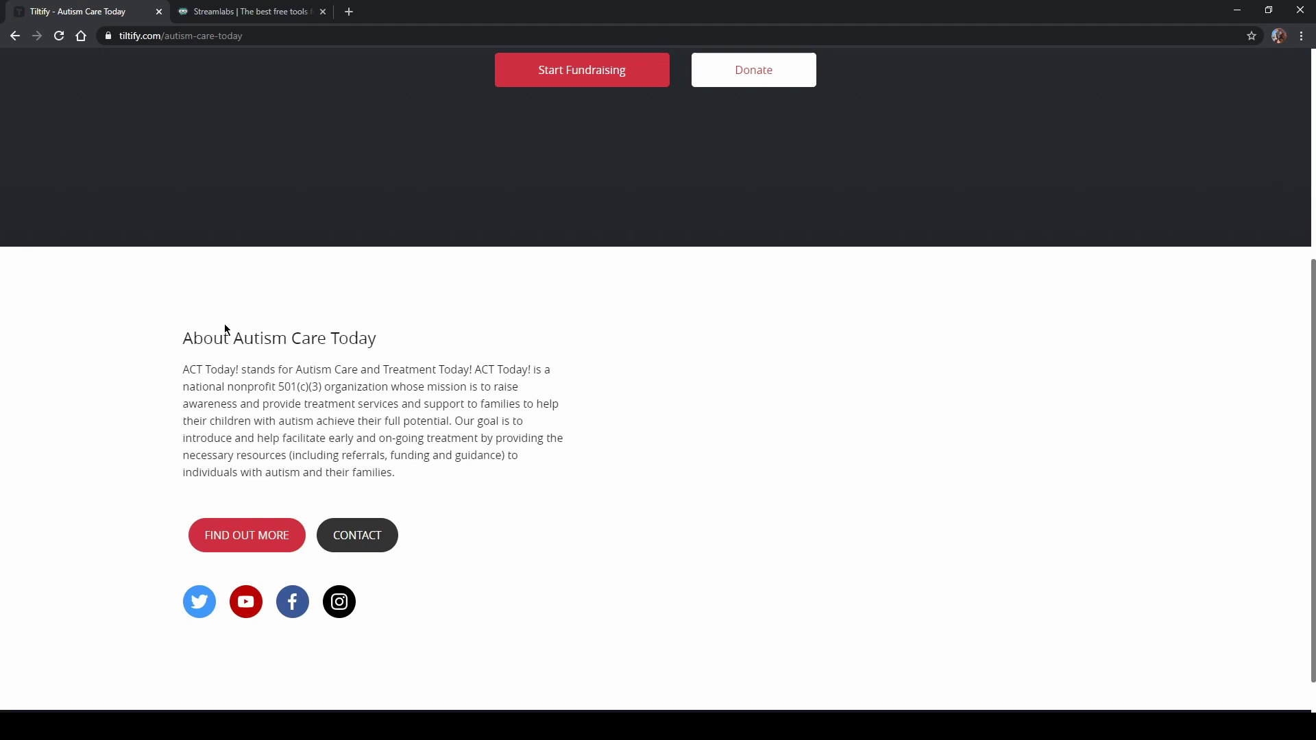
{"action": "key", "text": "alt+Left"}
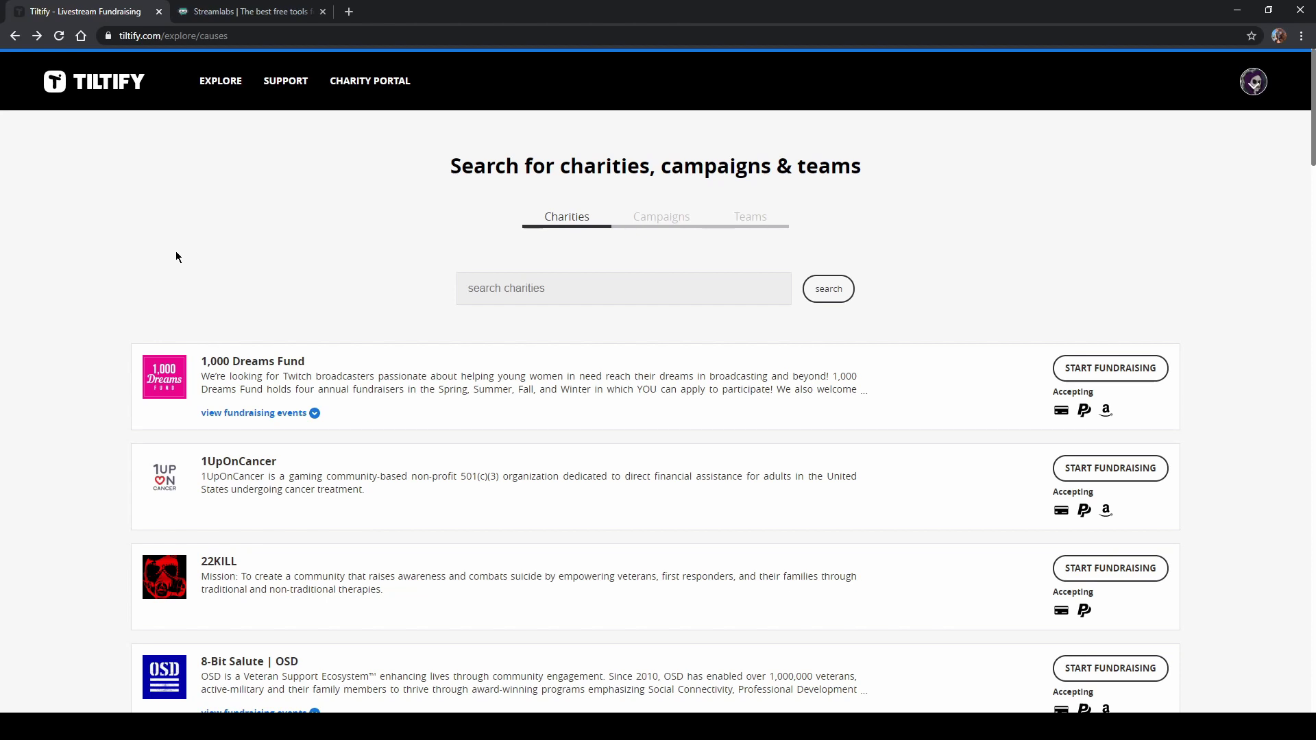
{"action": "key", "text": "alt+Right"}
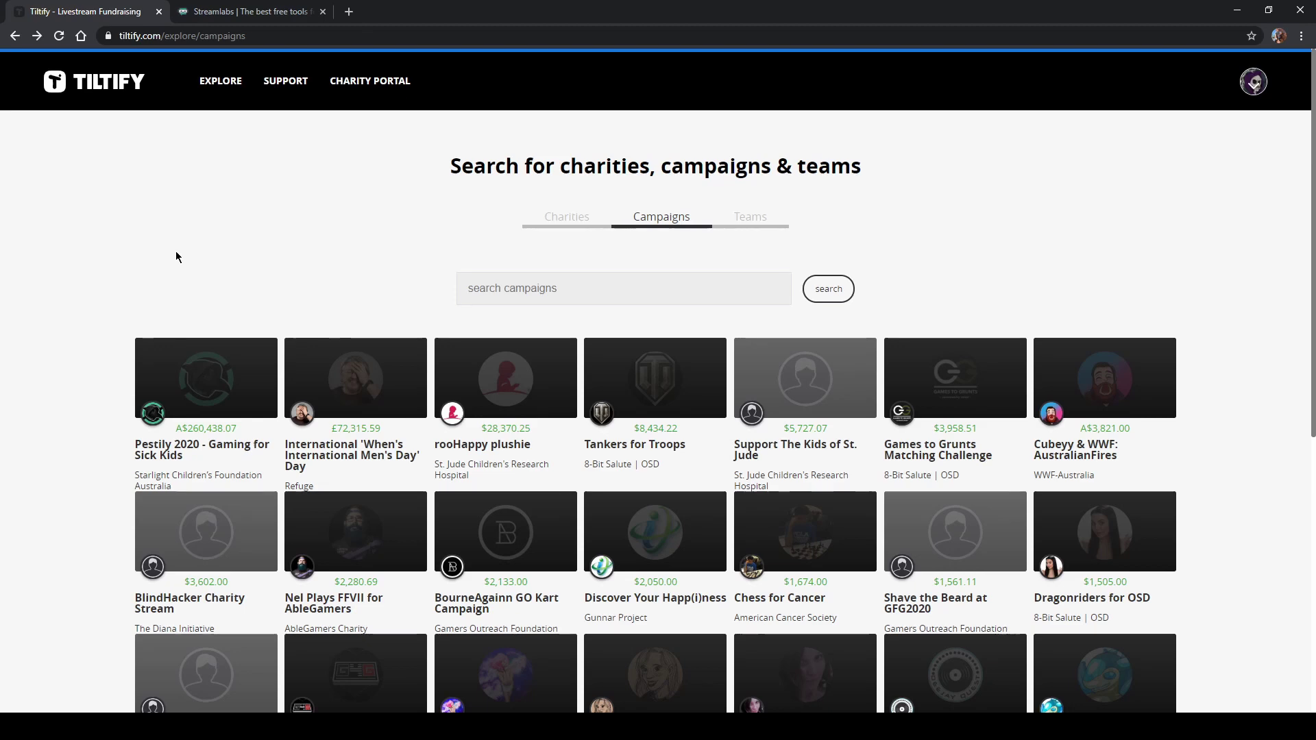
{"action": "key", "text": "alt+Left"}
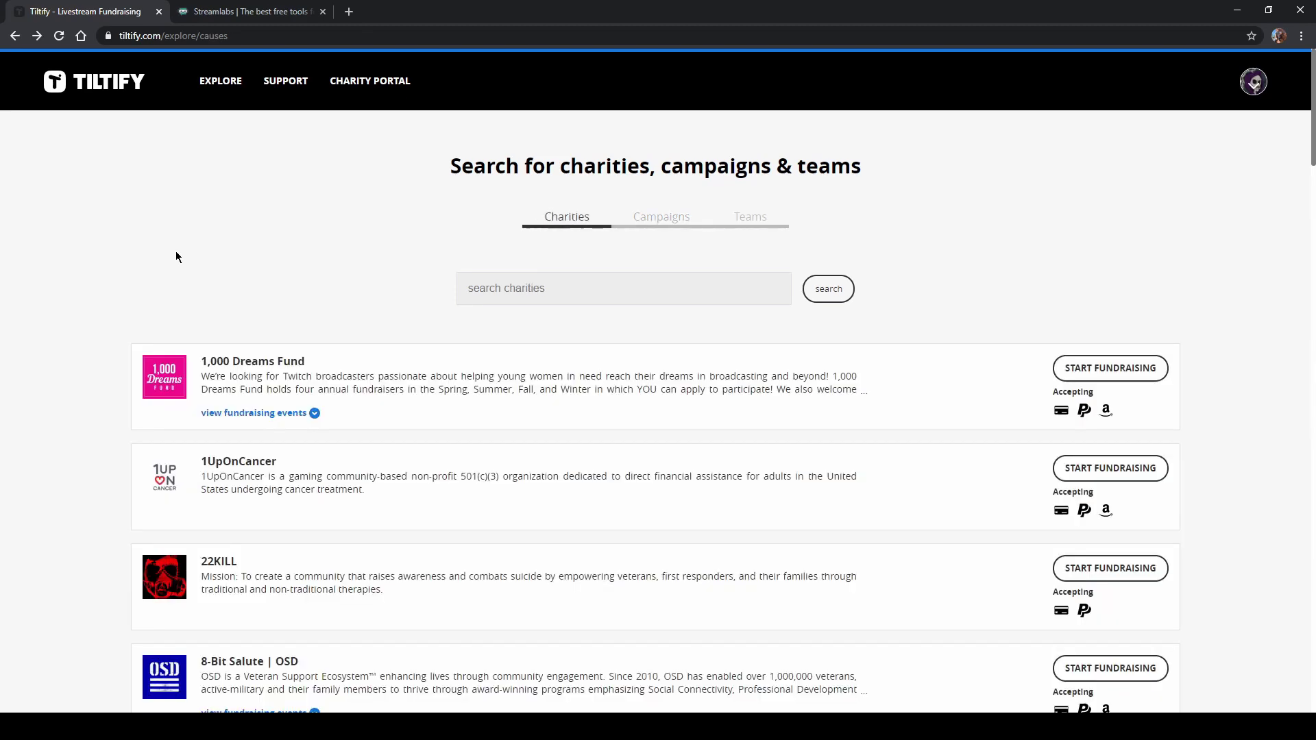
{"action": "key", "text": "alt+Left"}
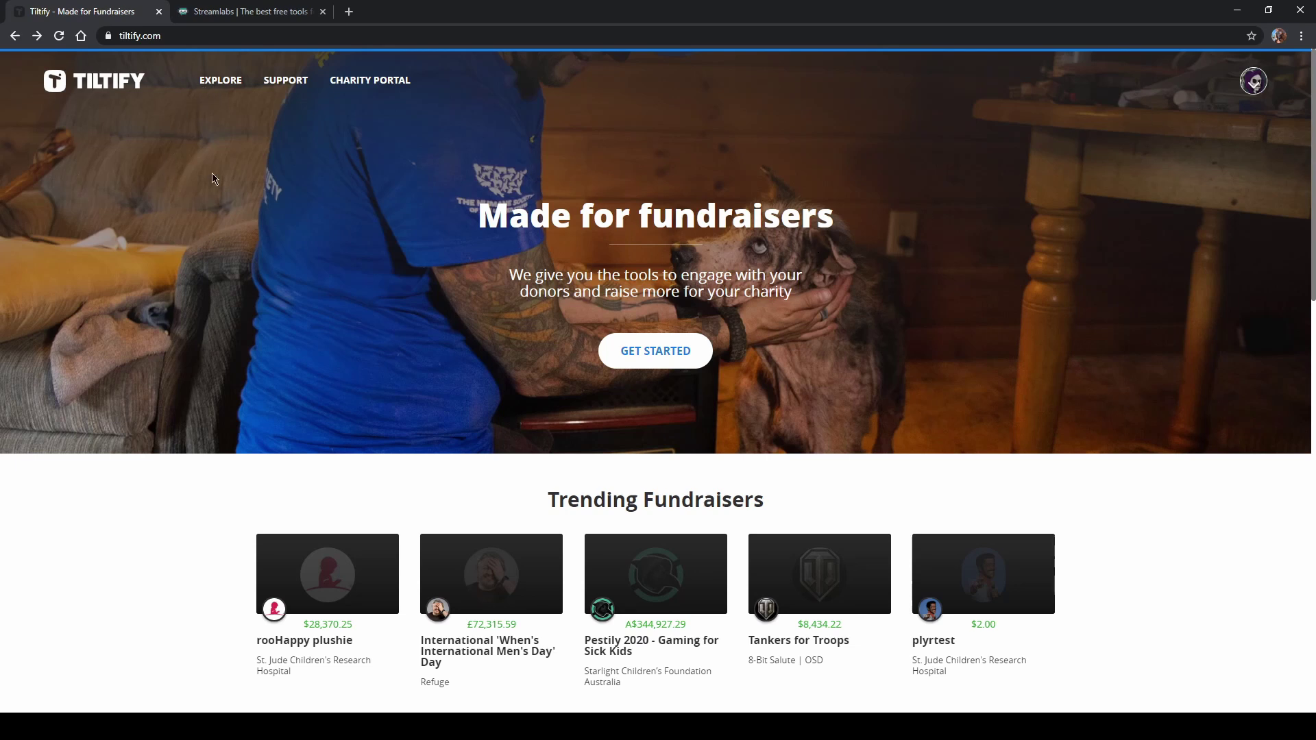
- Switch to Streamlabs, log in and open the account settings
{"action": "left_click", "coordinate": [241, 20]}
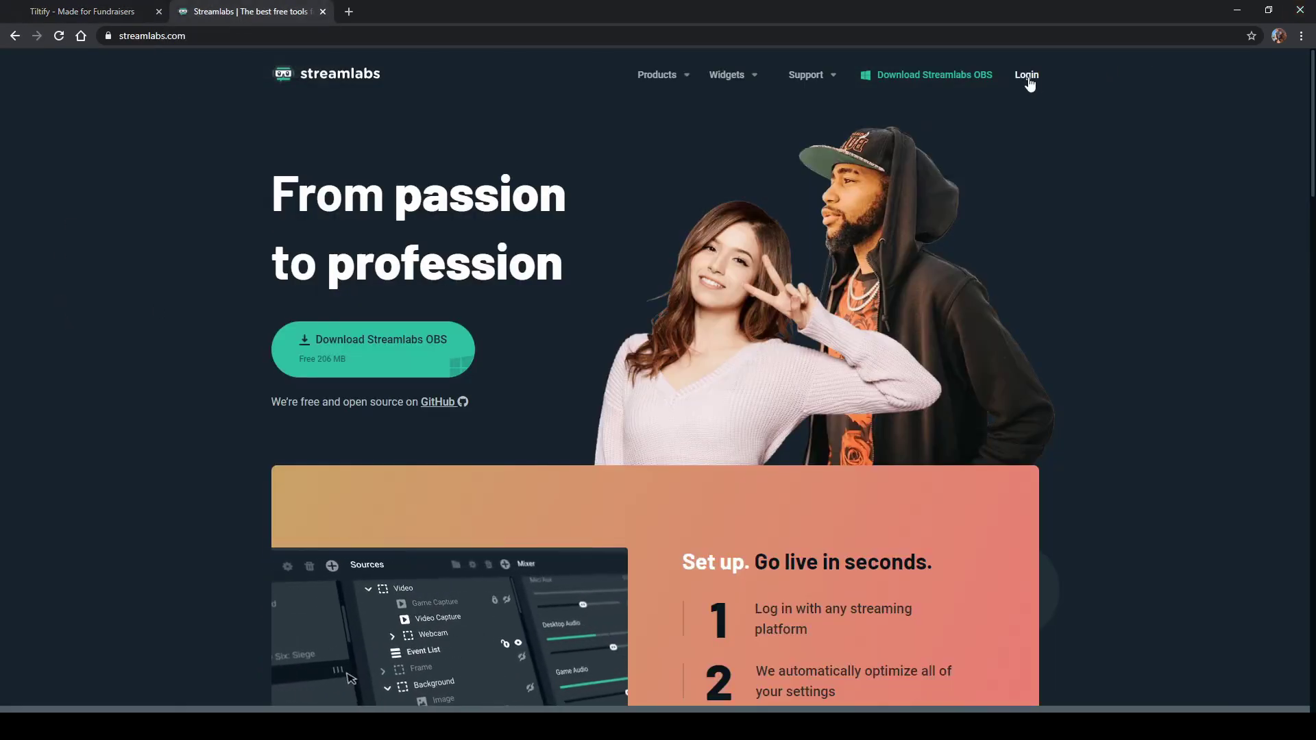
{"action": "left_click", "coordinate": [1035, 88]}
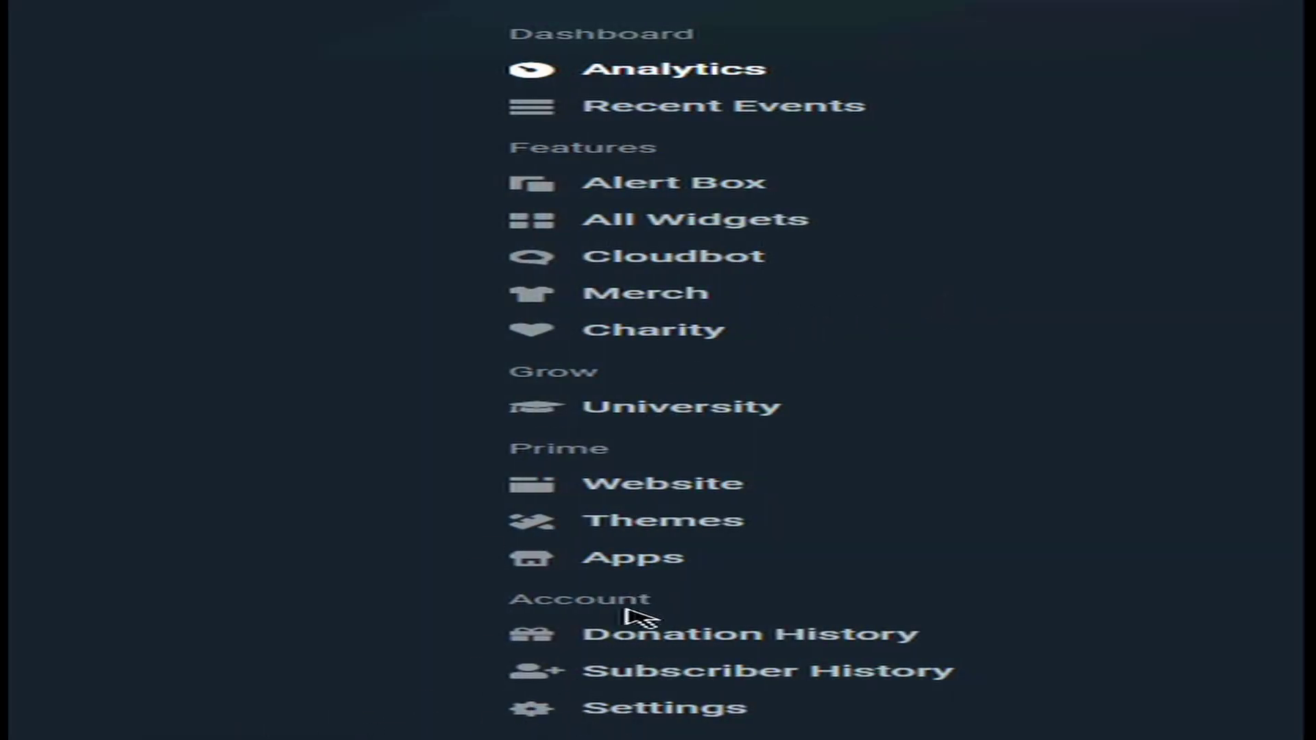
{"action": "left_click", "coordinate": [636, 710]}
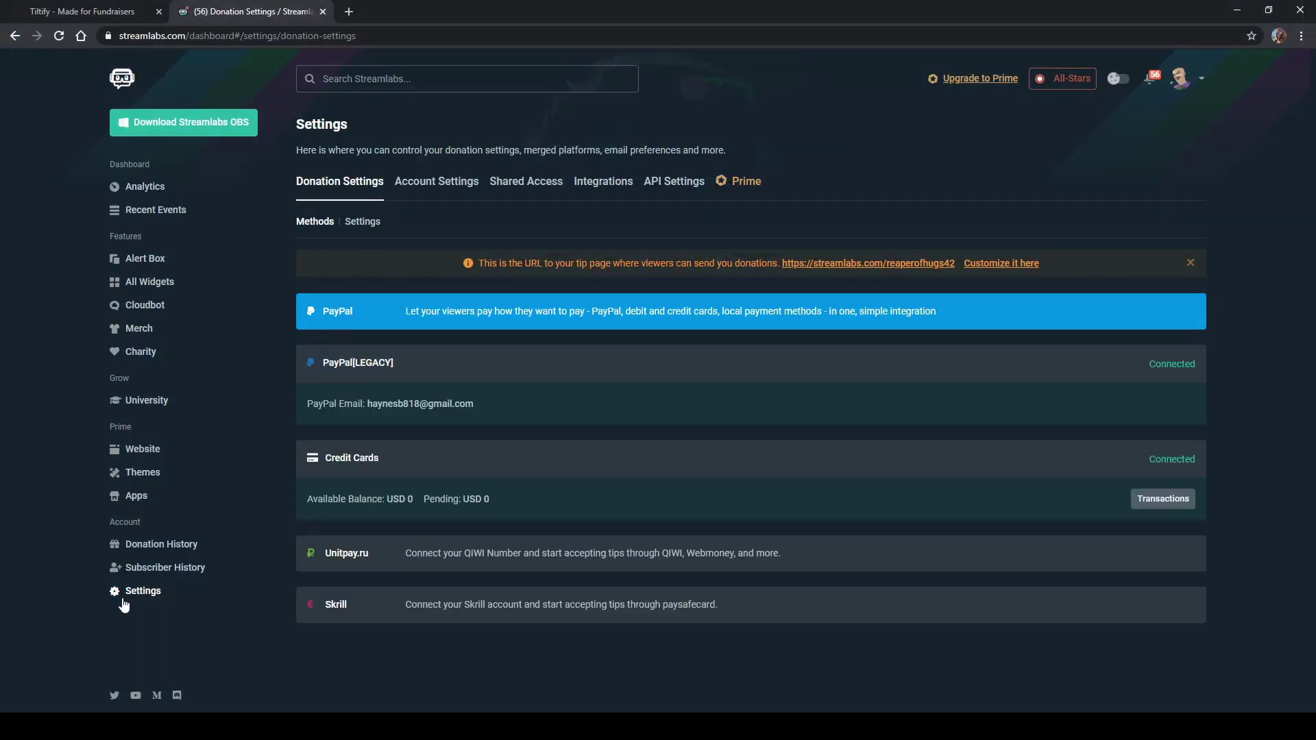
- In the integrations settings, remove the existing Tiltify integration and link Tiltify again
{"action": "left_click", "coordinate": [606, 182]}
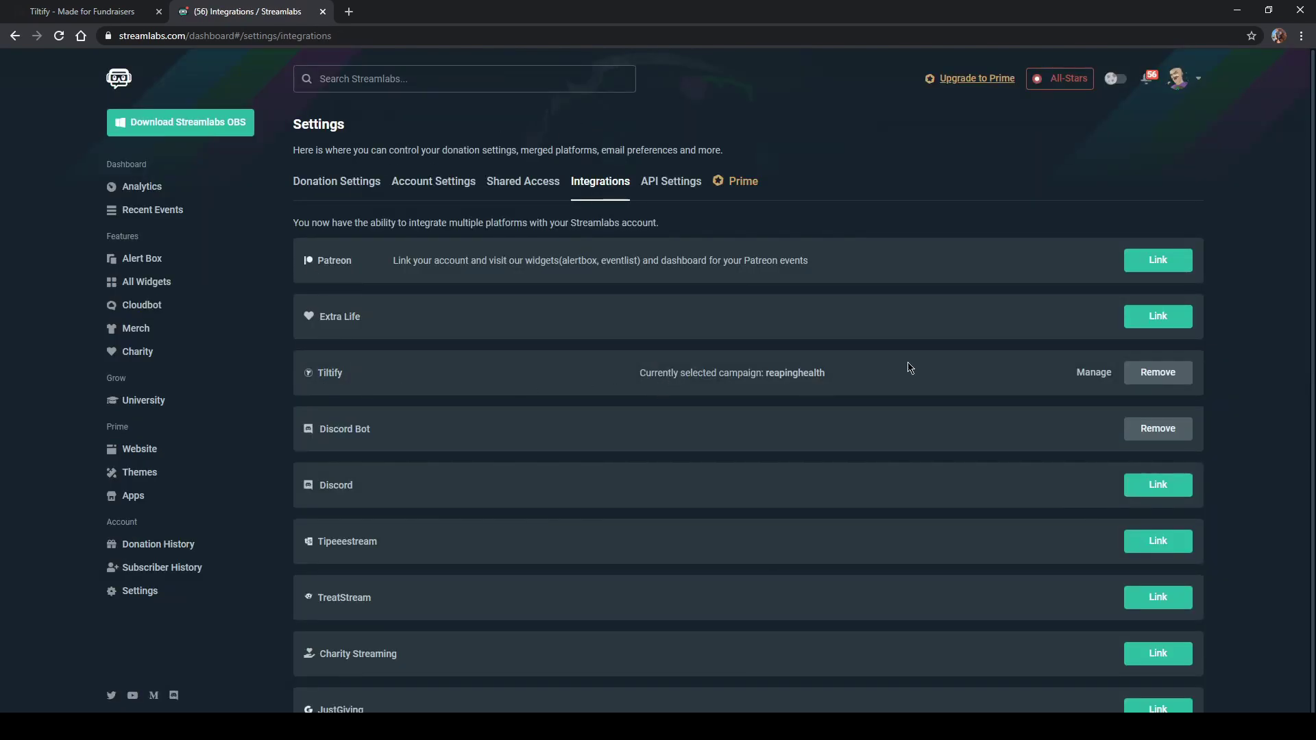
{"action": "left_click", "coordinate": [1161, 378]}
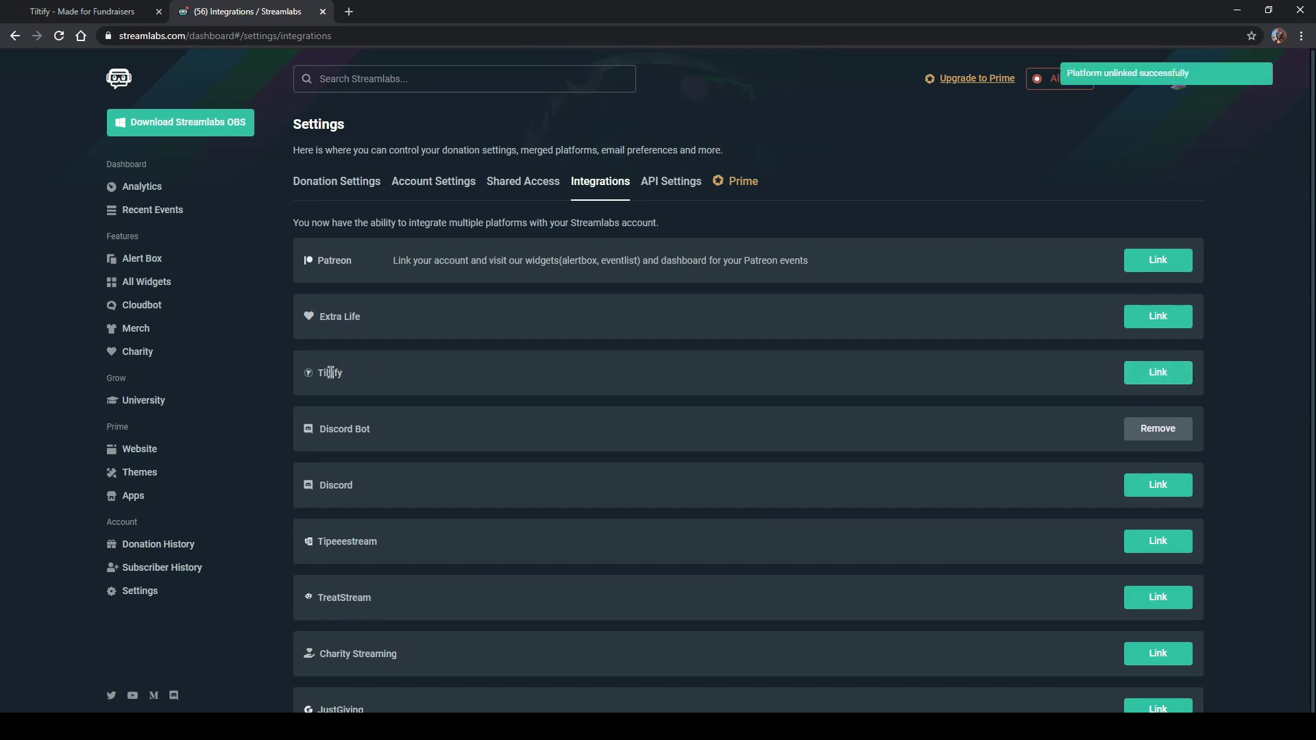
{"action": "left_click", "coordinate": [1128, 367]}
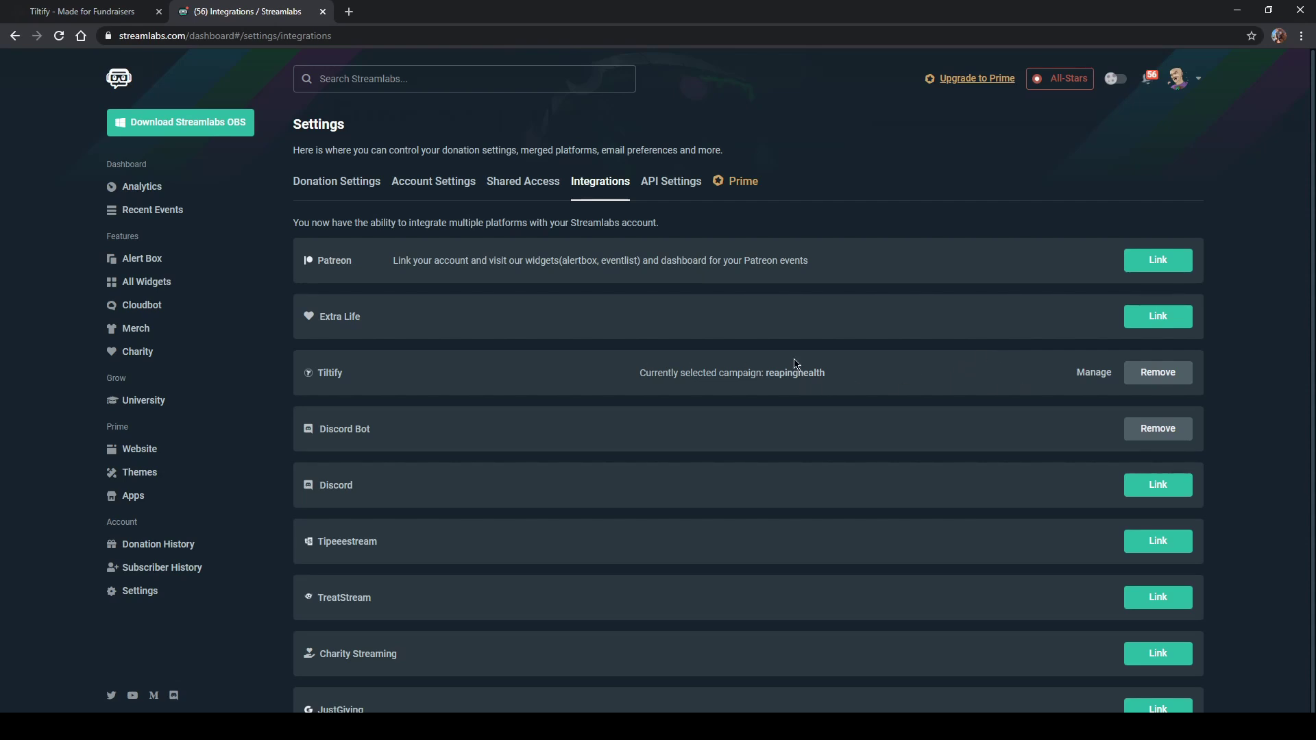
- Switch back to Tiltify and open the signed-in account's profile page to view its teams and archived campaigns
{"action": "left_click", "coordinate": [99, 10]}
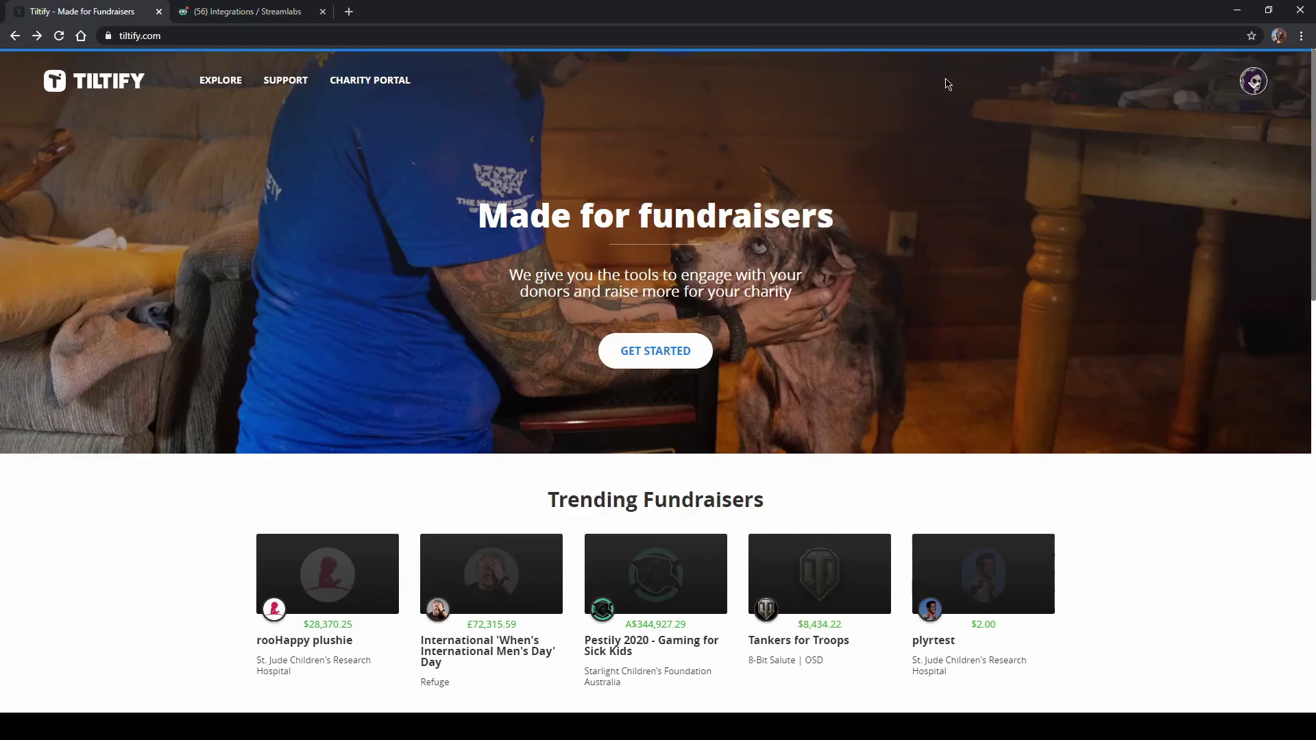
{"action": "left_click", "coordinate": [1242, 82]}
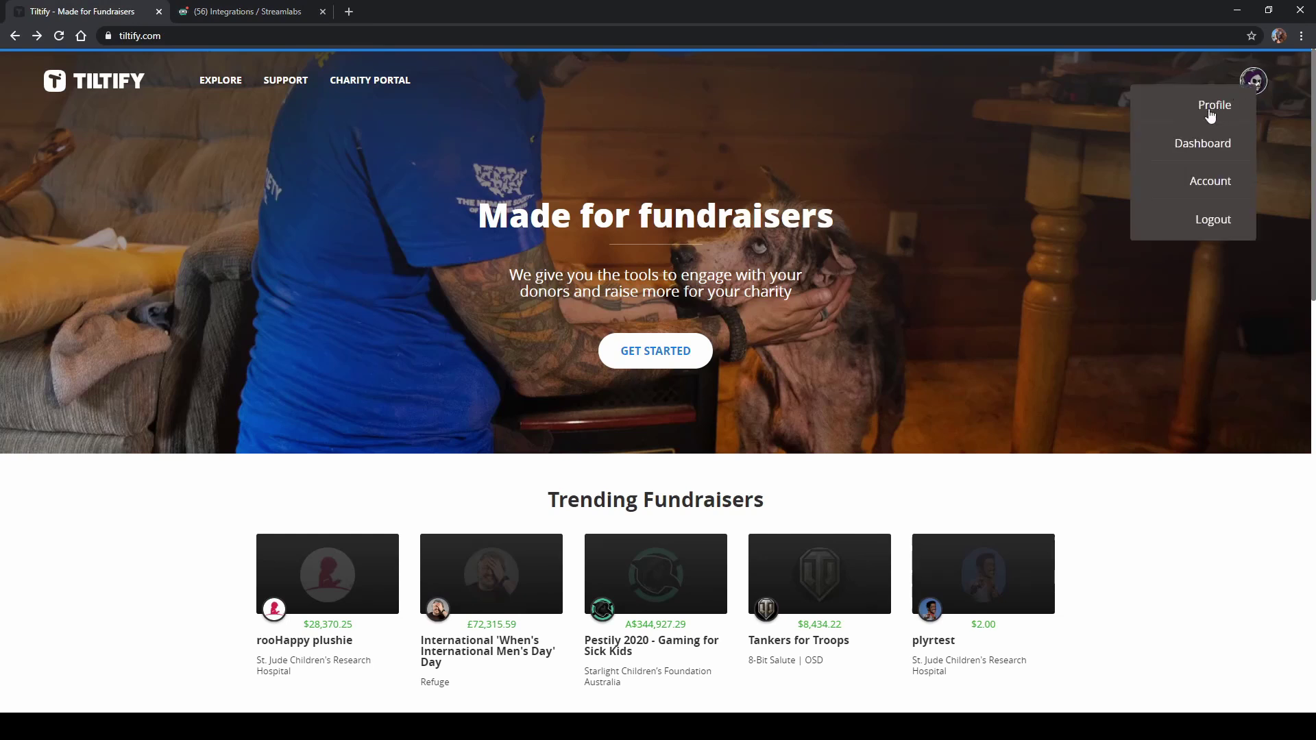
{"action": "left_click", "coordinate": [1219, 112]}
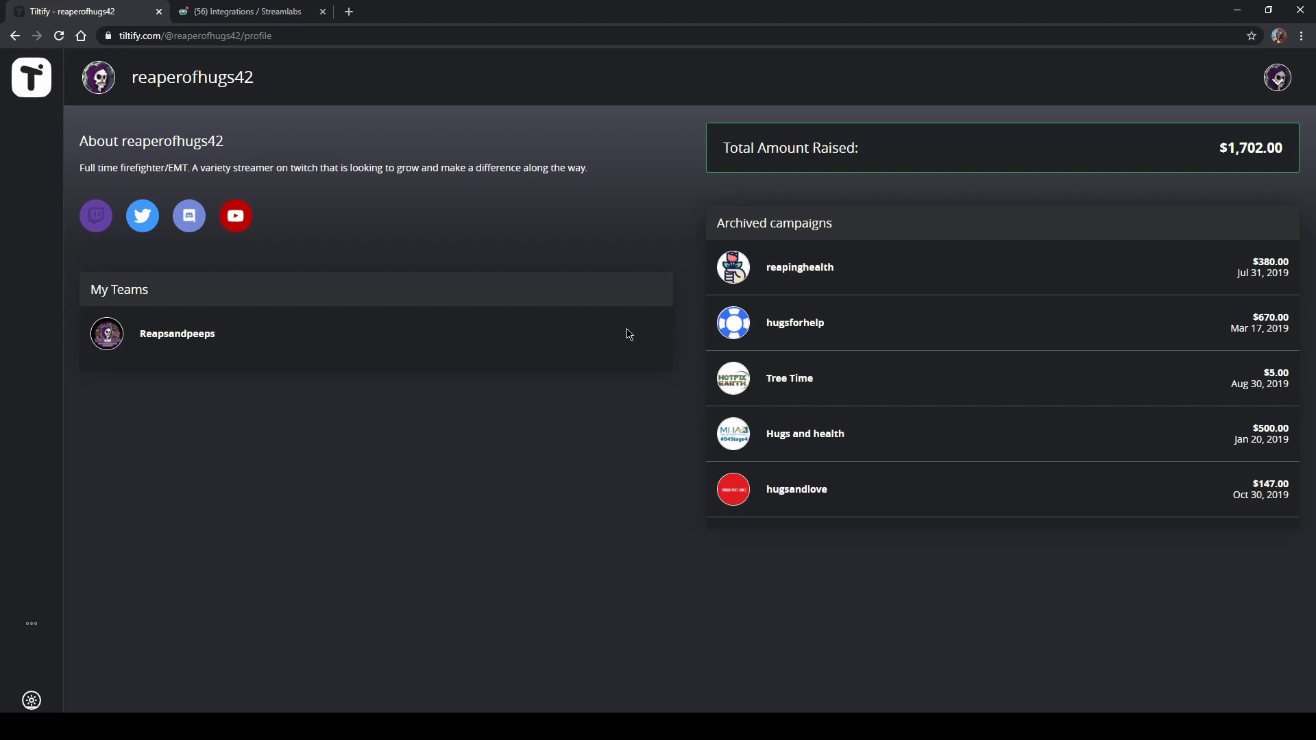
{"action": "left_click_drag", "start_coordinate": [181, 334], "coordinate": [194, 334]}
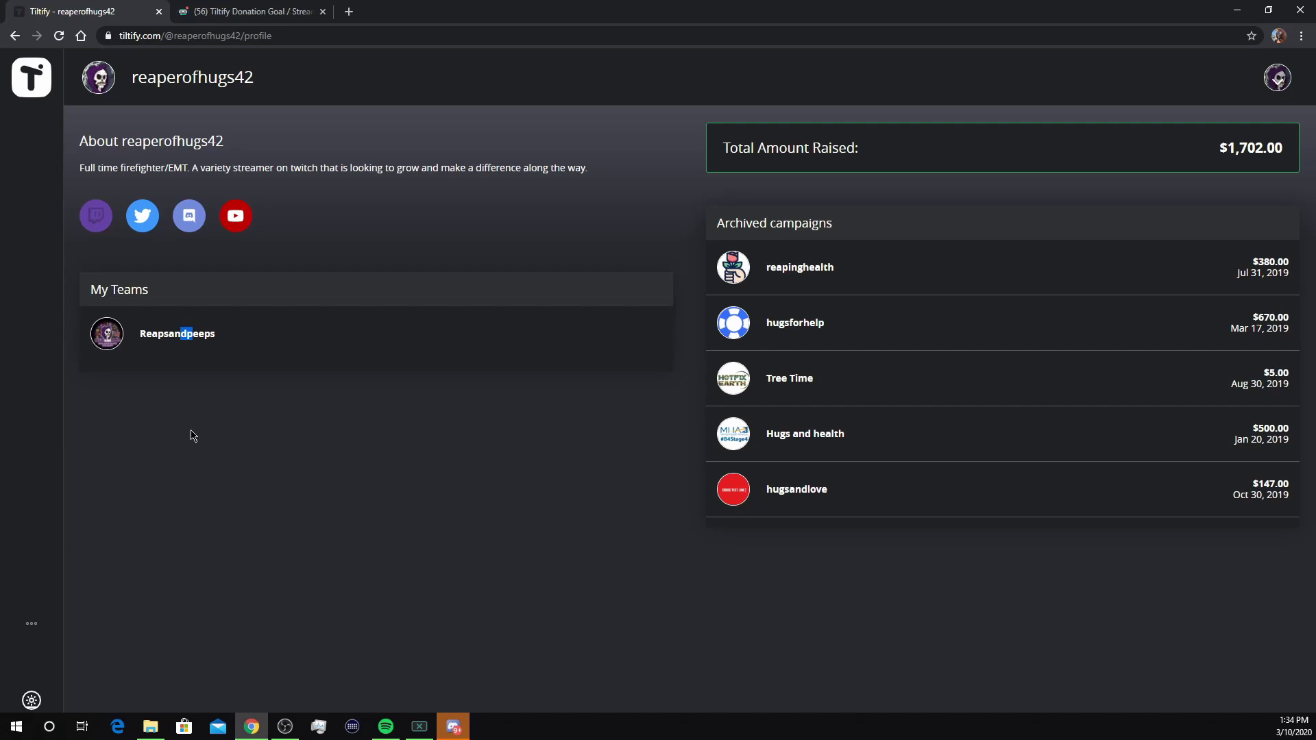
{"action": "left_click", "coordinate": [244, 421]}
- Open the archived "reapinghealth" campaign and examine its fundraising progress, charity description and donor list
{"action": "left_click", "coordinate": [796, 269]}
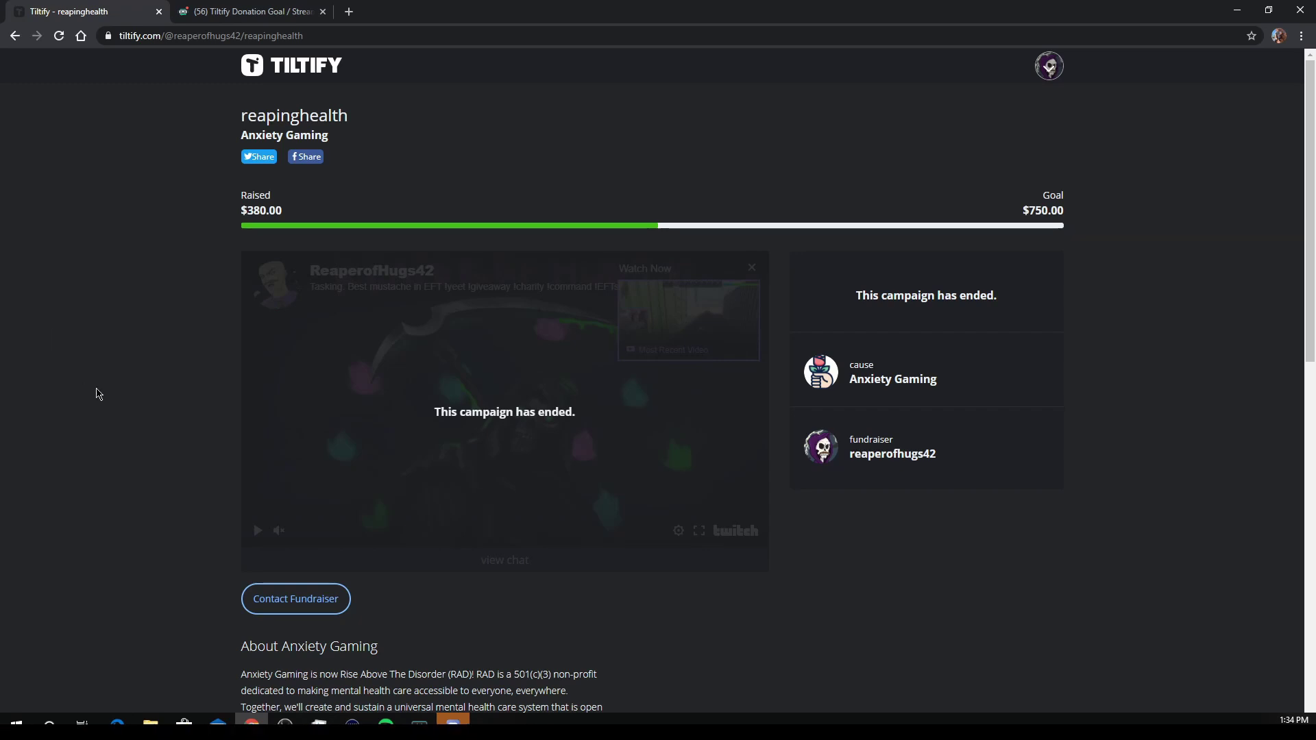
{"action": "scroll", "coordinate": [106, 415], "scroll_direction": "down", "scroll_amount": 3}
{"action": "scroll", "coordinate": [106, 418], "scroll_direction": "up", "scroll_amount": 2}
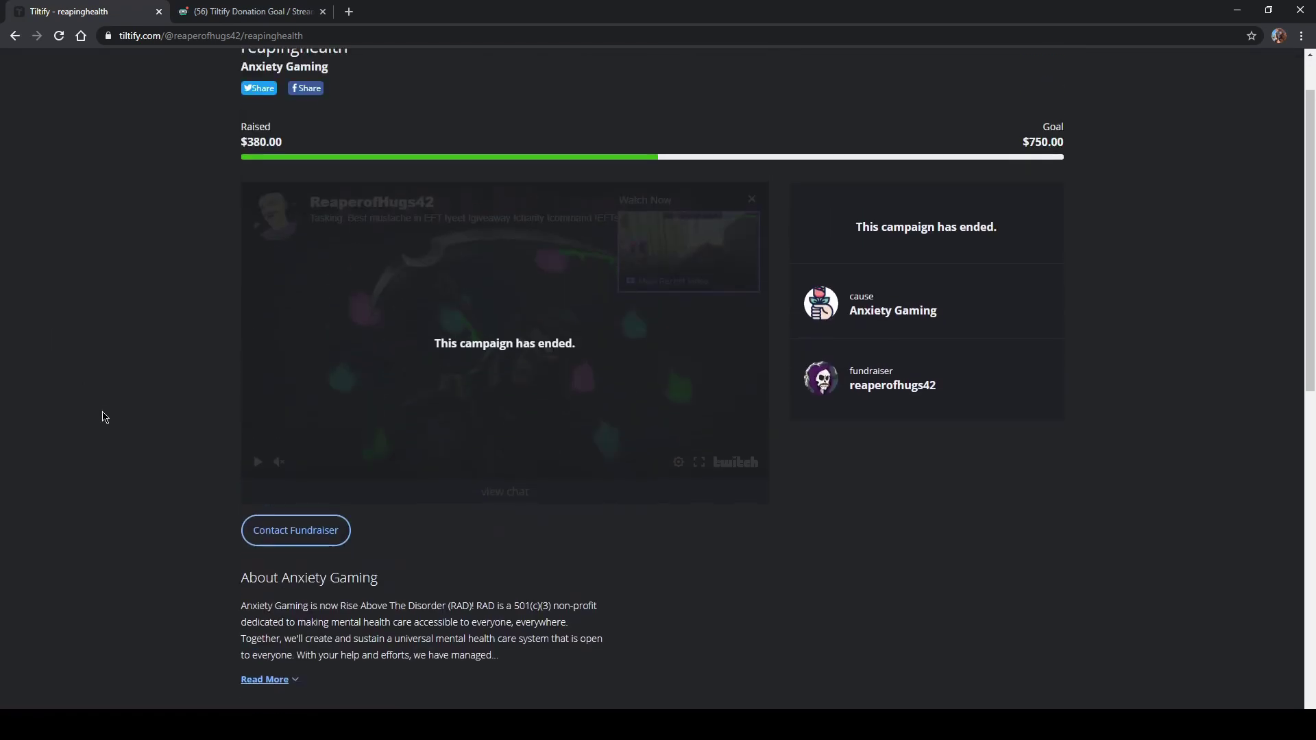
{"action": "scroll", "coordinate": [104, 417], "scroll_direction": "down", "scroll_amount": 3}
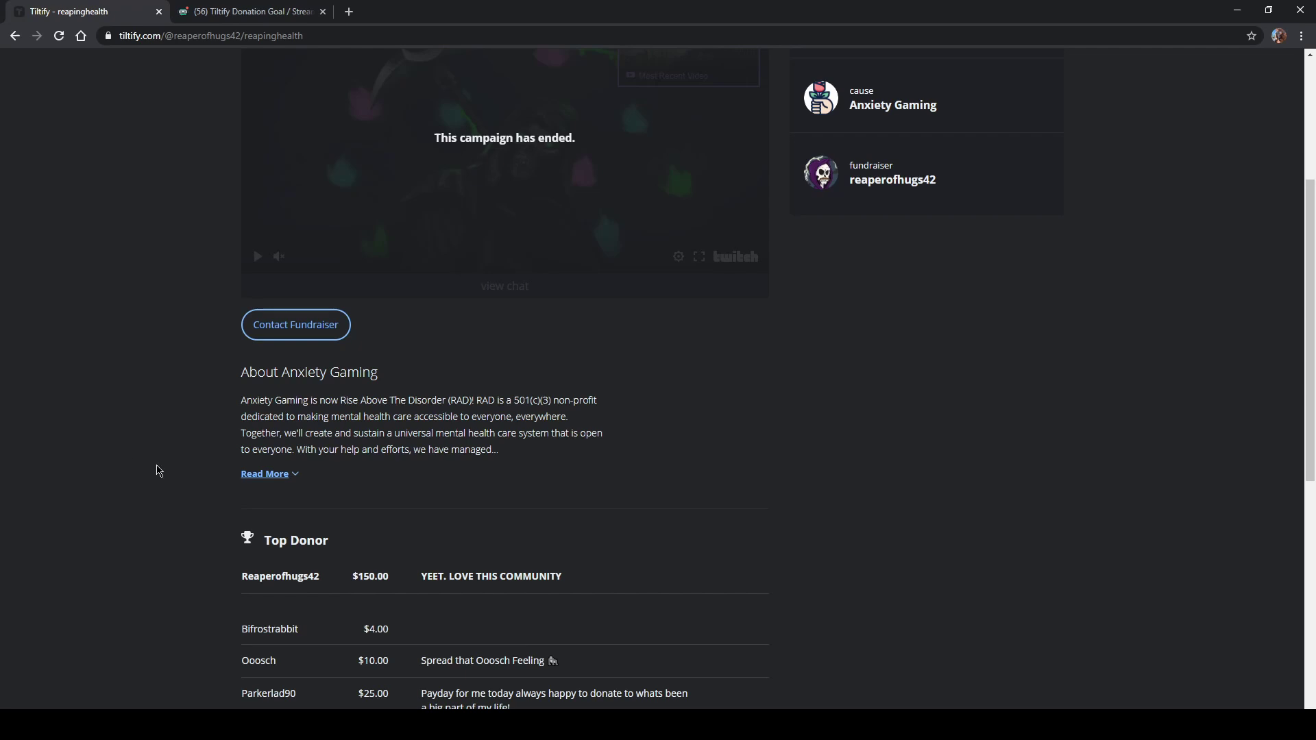
{"action": "scroll", "coordinate": [157, 470], "scroll_direction": "up", "scroll_amount": 4}
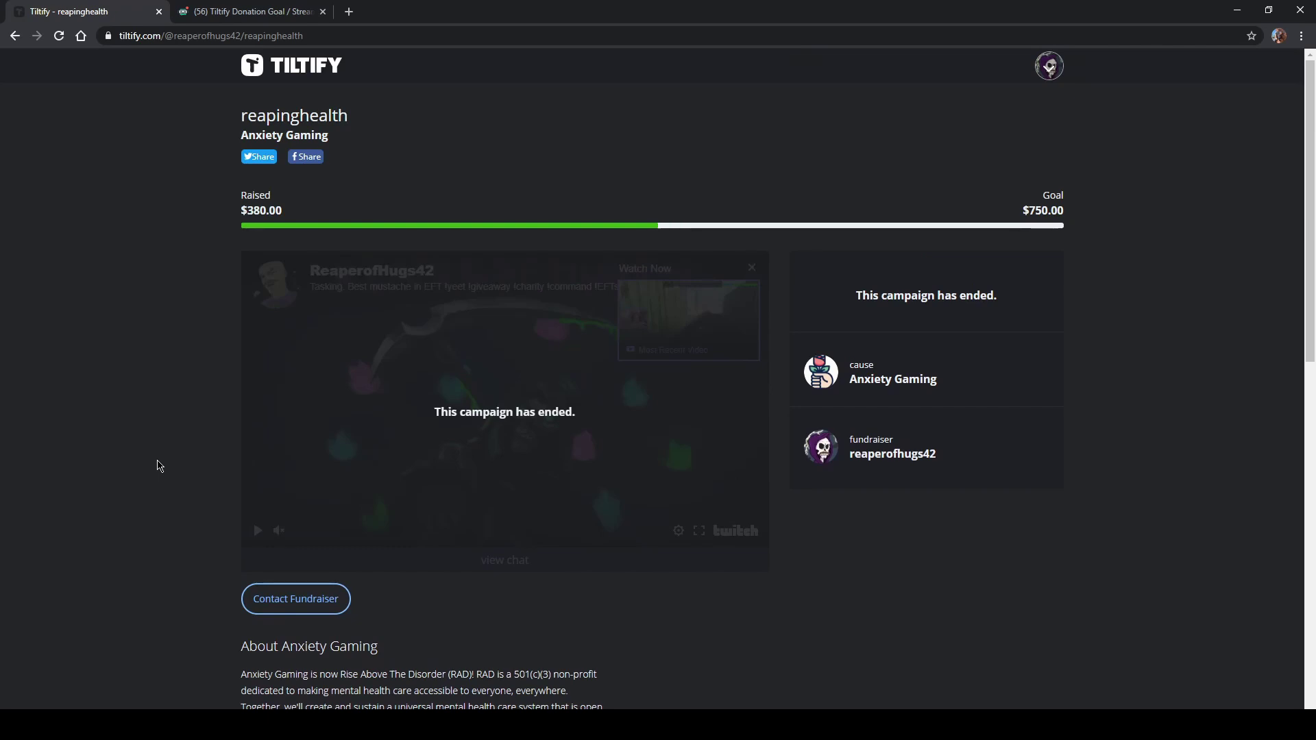
{"action": "scroll", "coordinate": [159, 466], "scroll_direction": "down", "scroll_amount": 1}
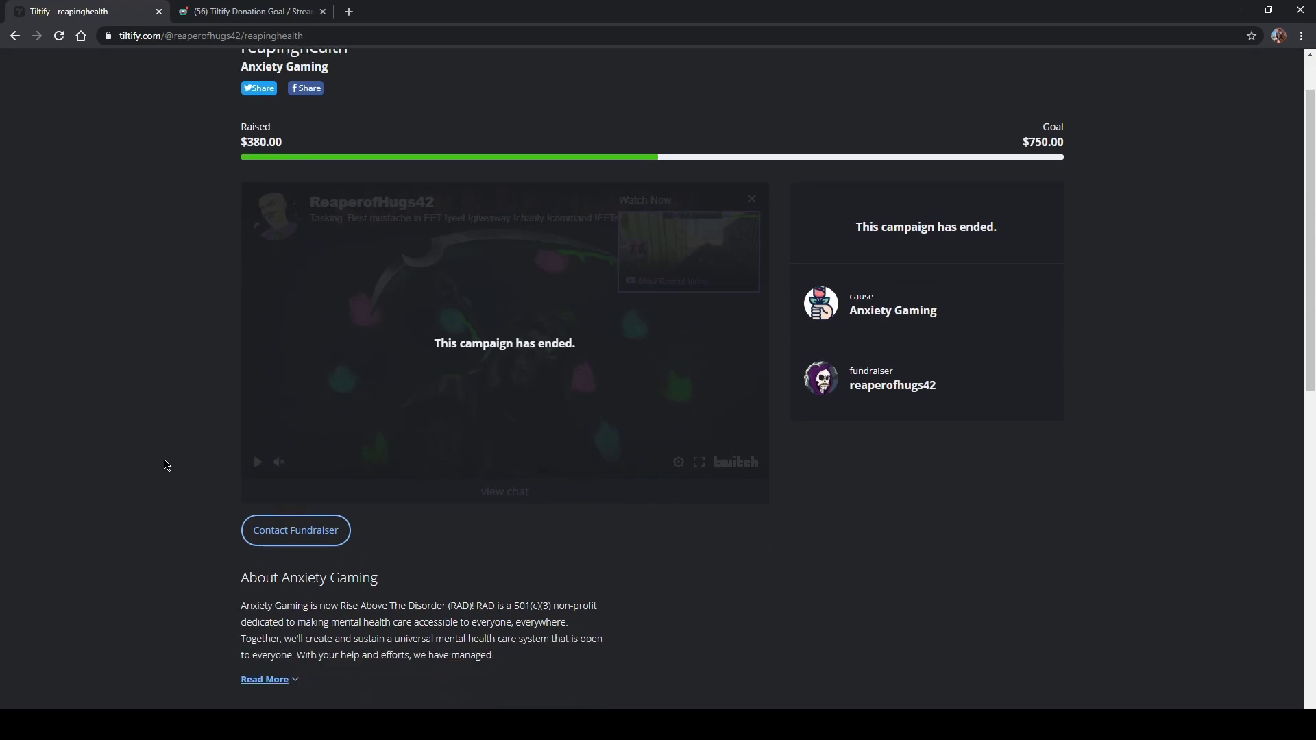
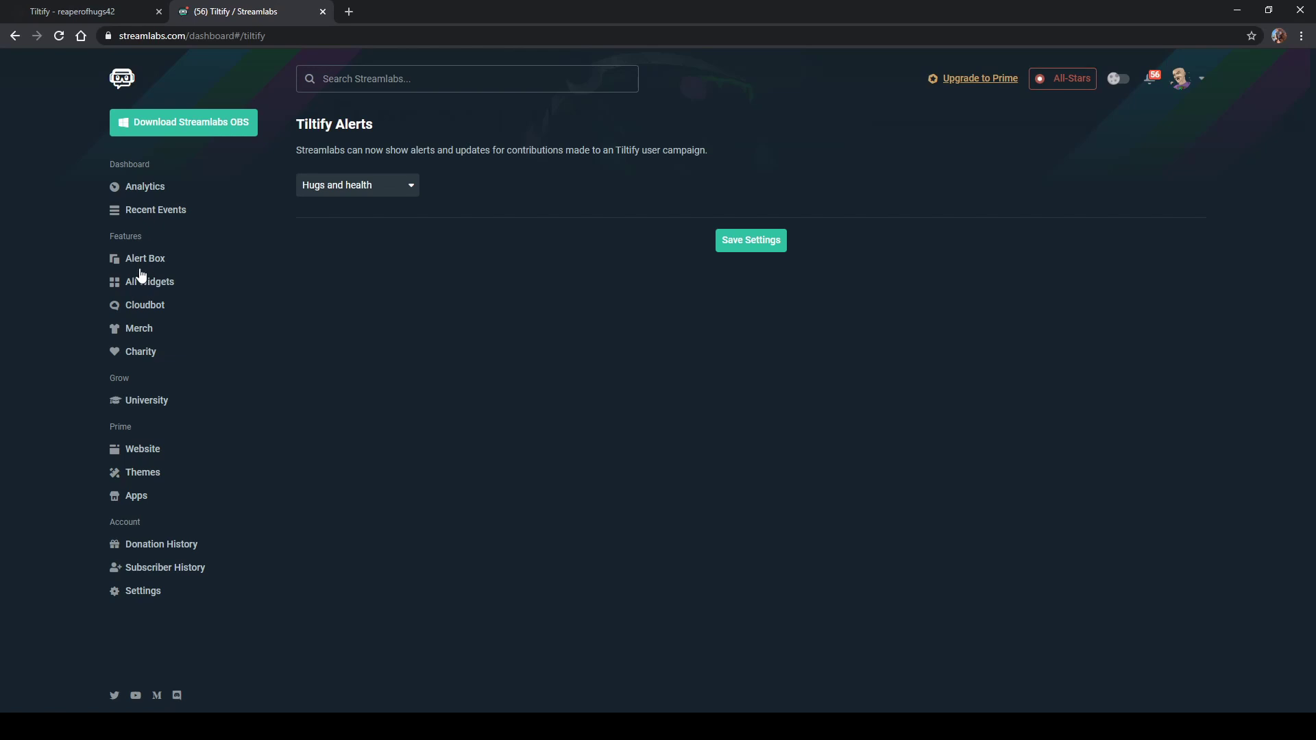
- Open the Tiltify Donations settings of the Streamlabs Alert Box and examine the layout, animation, message template, image and sound options
{"action": "left_click", "coordinate": [140, 264]}
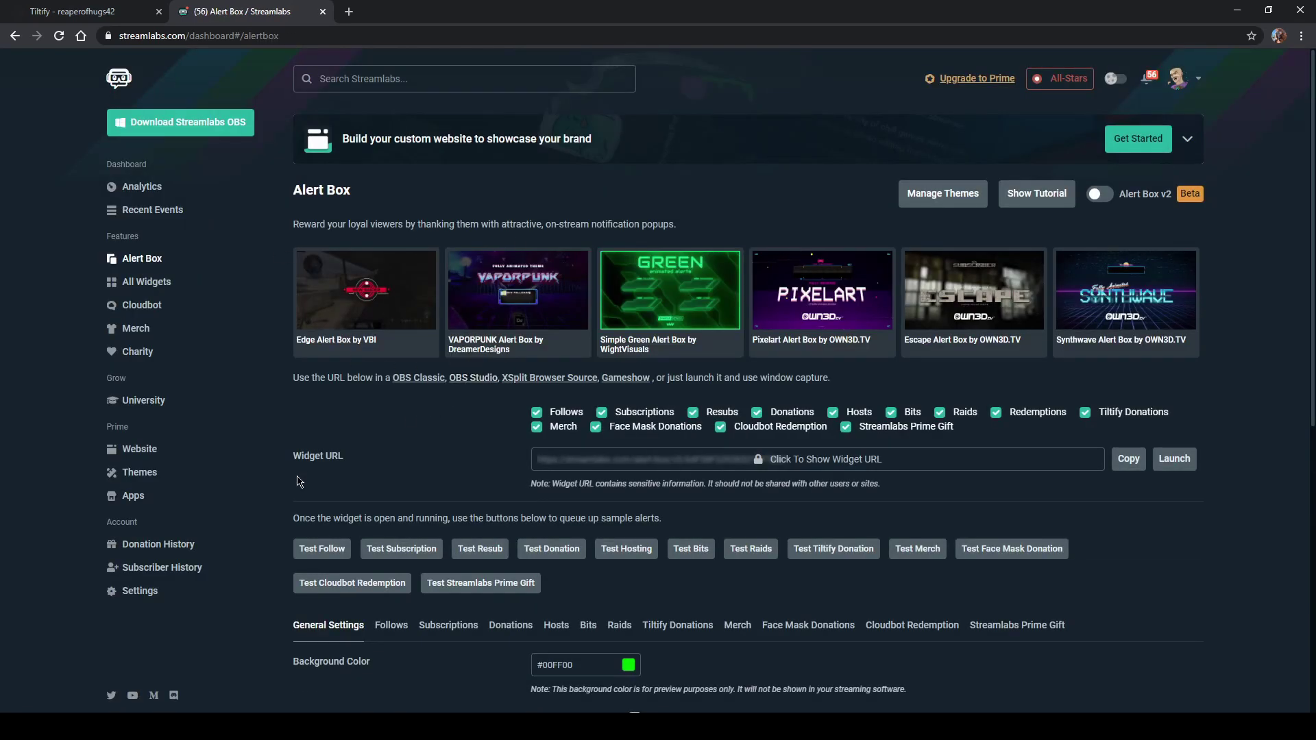
{"action": "scroll", "coordinate": [299, 481], "scroll_direction": "down", "scroll_amount": 3}
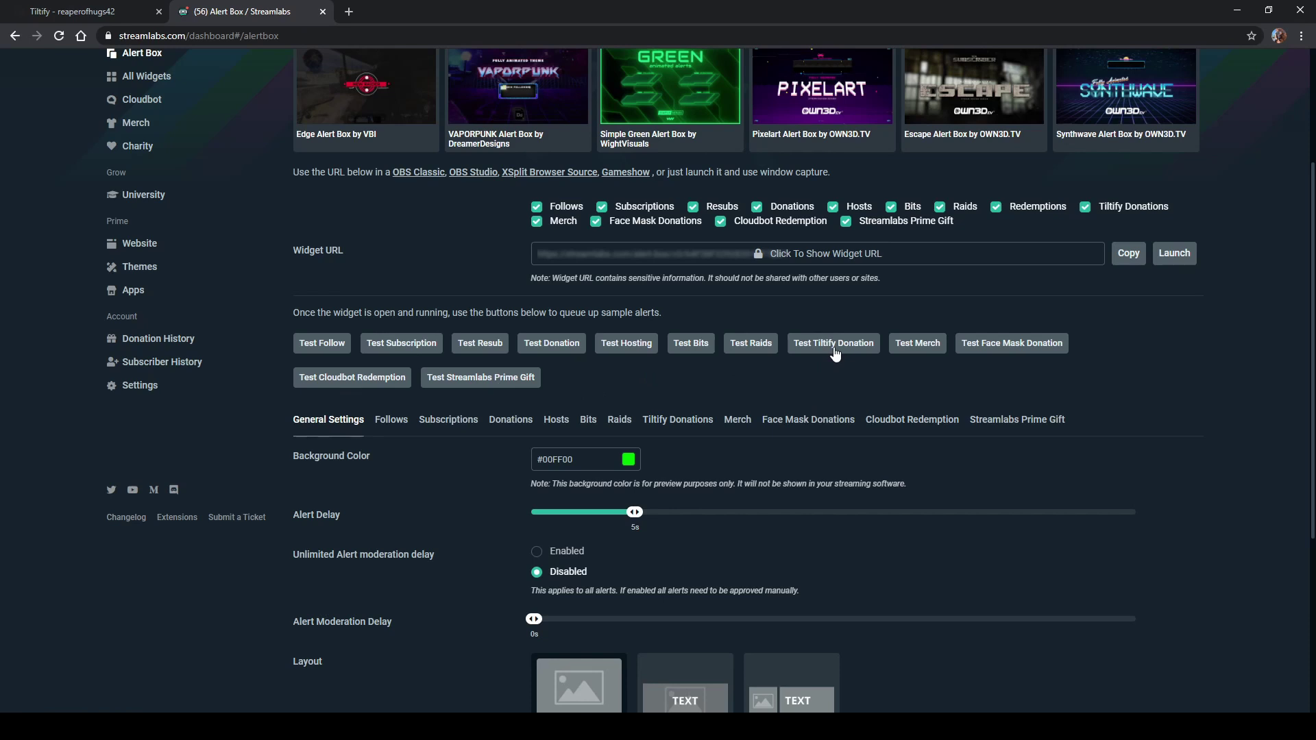
{"action": "left_click", "coordinate": [672, 426]}
{"action": "scroll", "coordinate": [603, 357], "scroll_direction": "down", "scroll_amount": 2}
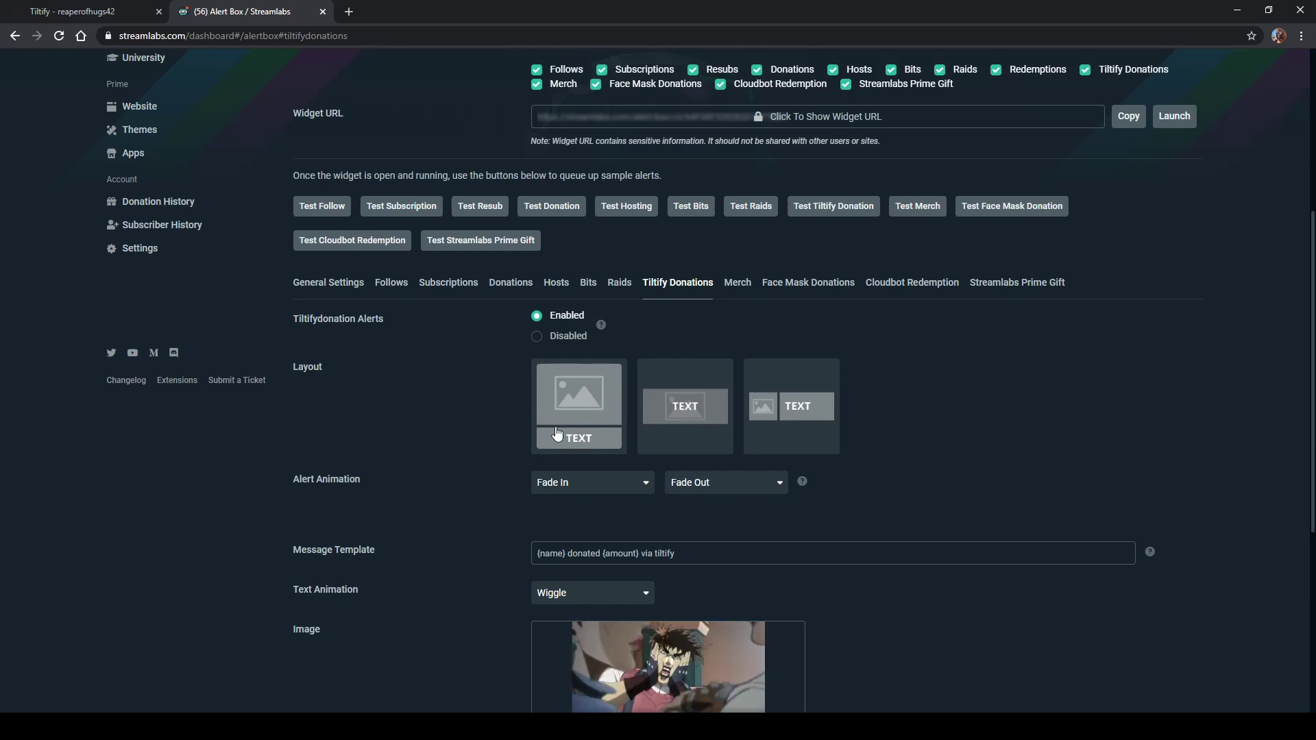
{"action": "scroll", "coordinate": [556, 433], "scroll_direction": "down", "scroll_amount": 4}
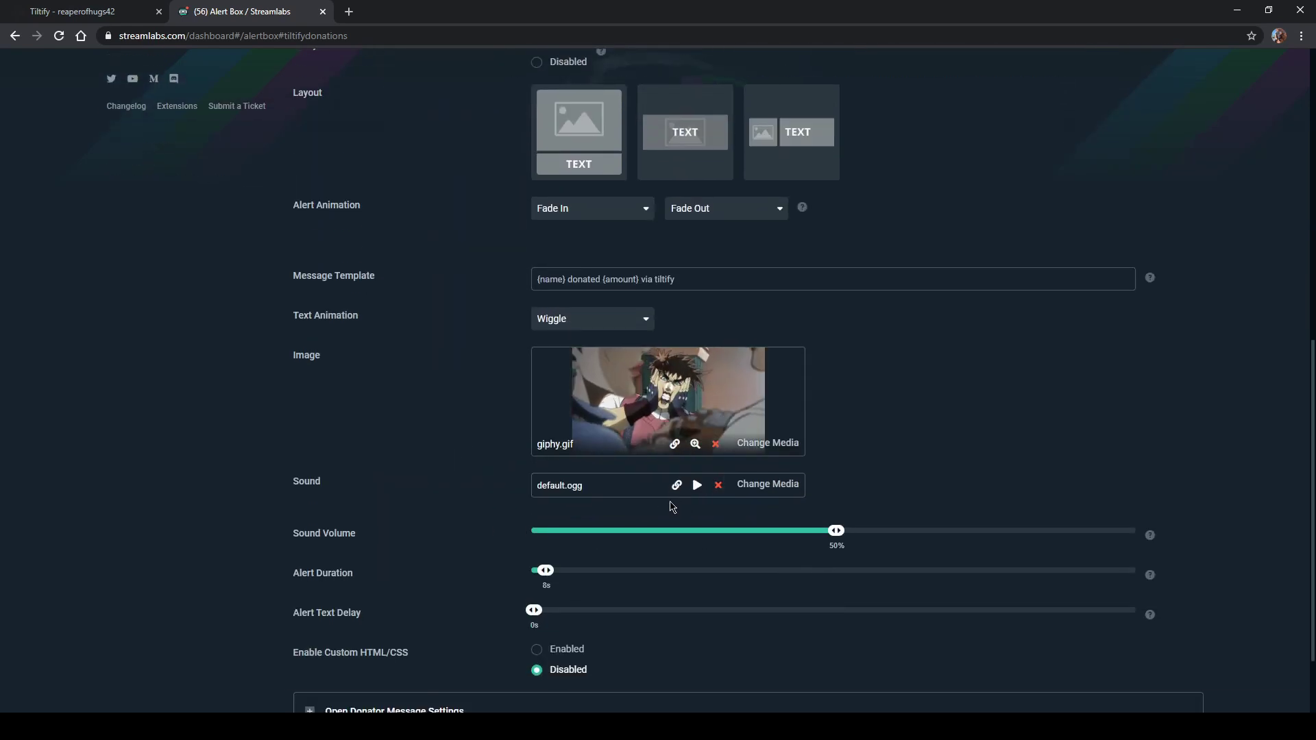
{"action": "scroll", "coordinate": [672, 507], "scroll_direction": "up", "scroll_amount": 3}
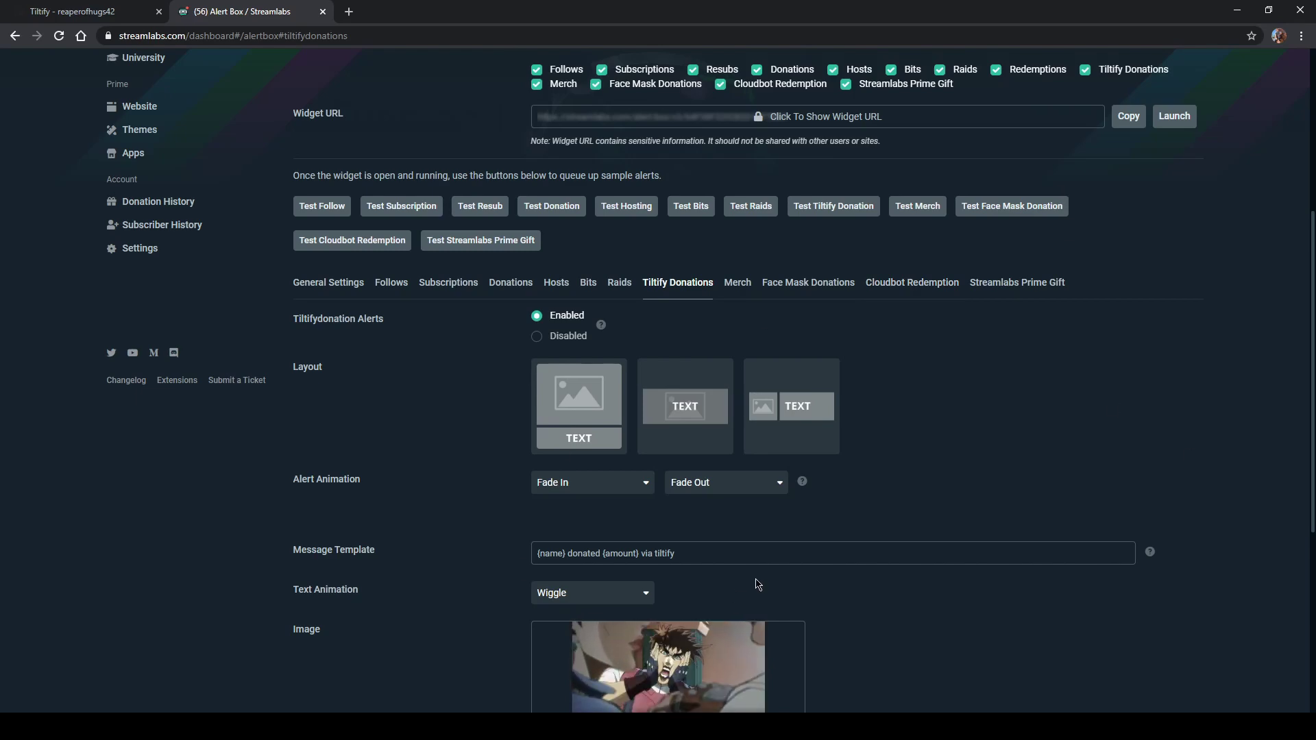
{"action": "scroll", "coordinate": [758, 584], "scroll_direction": "down", "scroll_amount": 4}
{"action": "scroll", "coordinate": [959, 411], "scroll_direction": "up", "scroll_amount": 6}
{"action": "scroll", "coordinate": [1008, 248], "scroll_direction": "down", "scroll_amount": 2}
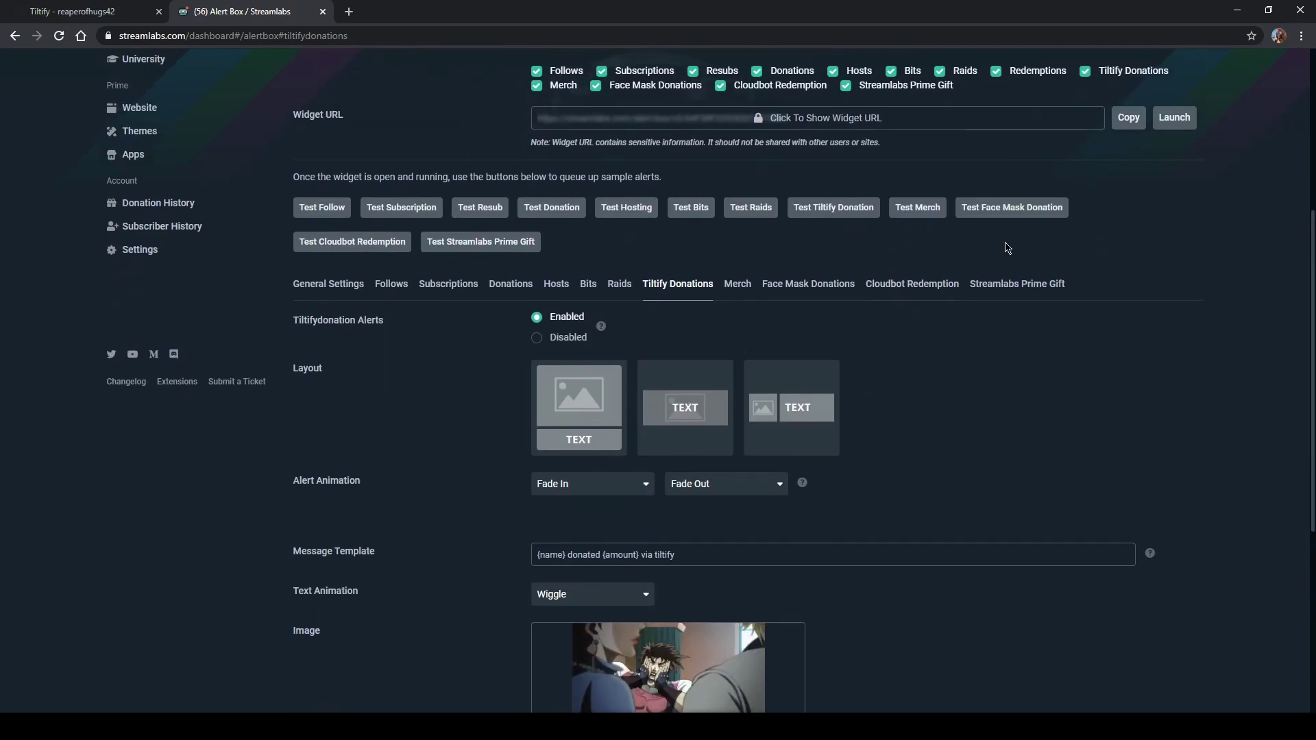
- Copy the Alert Box widget URL, then switch to OBS and create a browser source named "tiltify alerts" in the Tiltify explanation scene
{"action": "scroll", "coordinate": [993, 226], "scroll_direction": "up", "scroll_amount": 1}
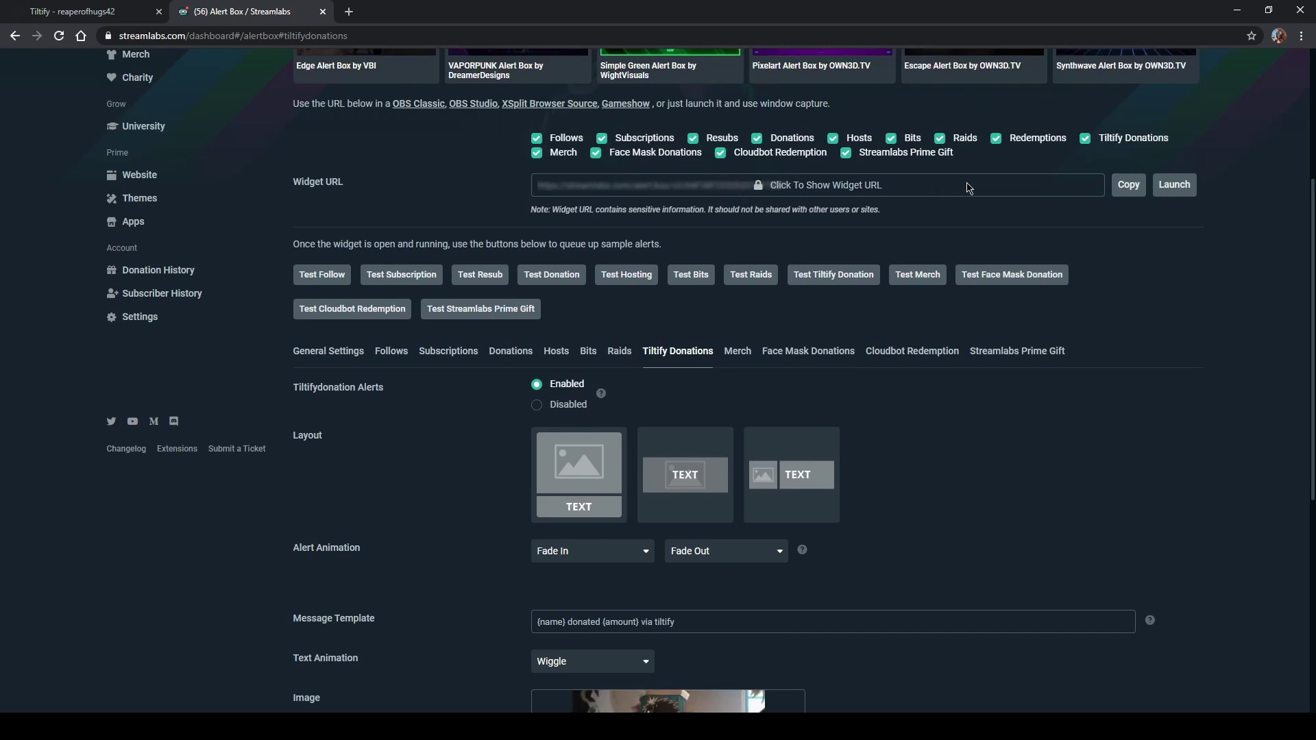
{"action": "left_click", "coordinate": [1124, 195]}
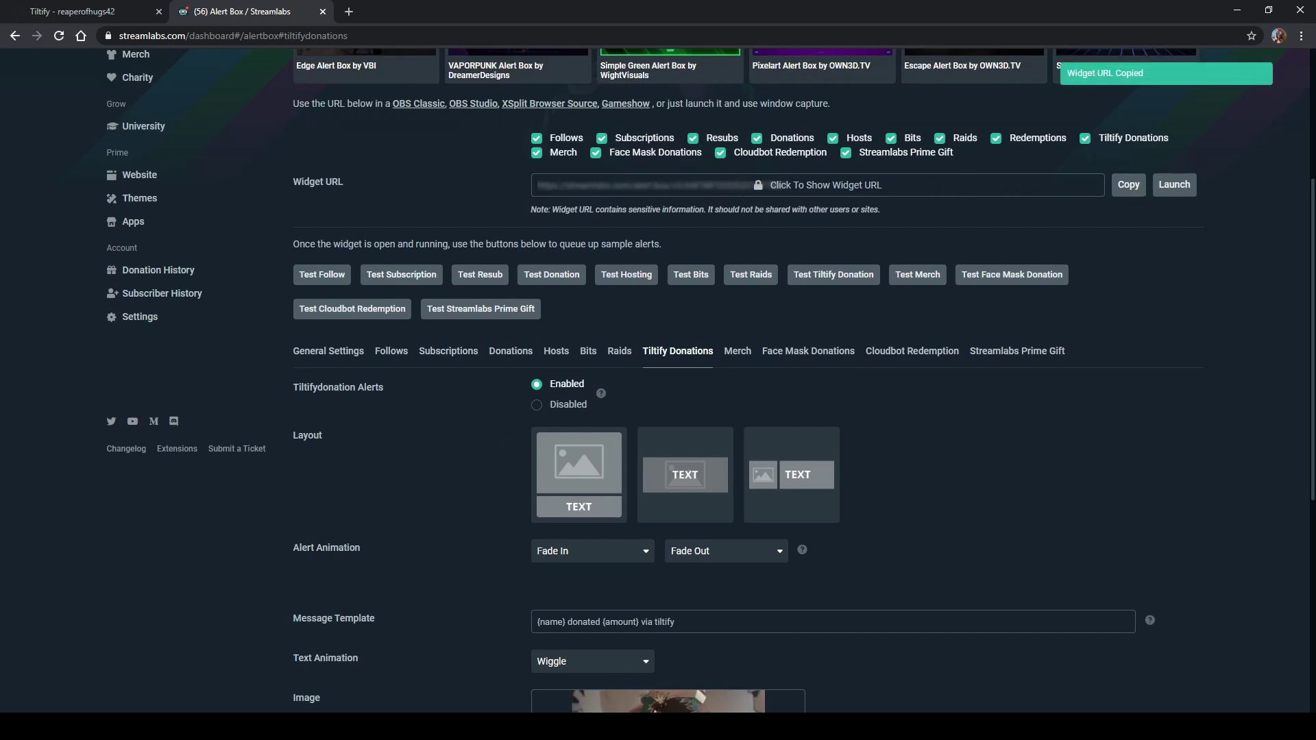
{"action": "key", "text": "alt+Tab"}
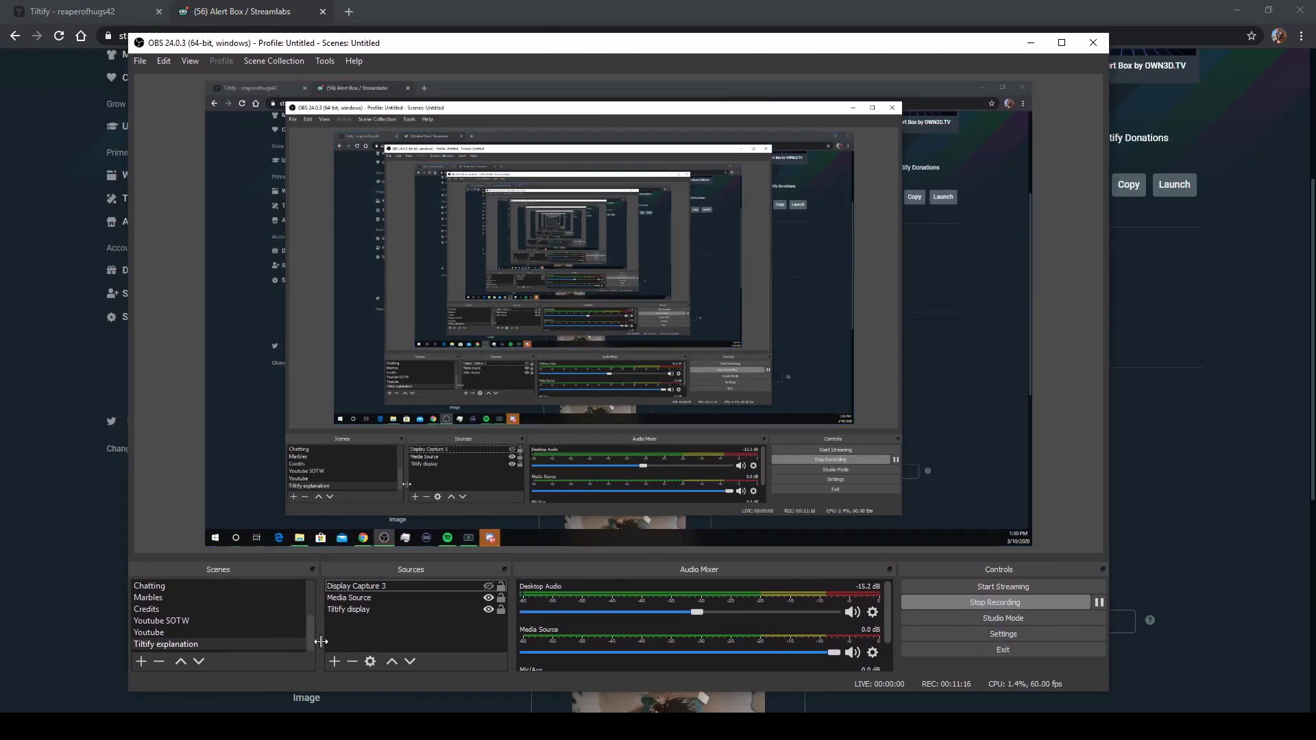
{"action": "left_click", "coordinate": [332, 662]}
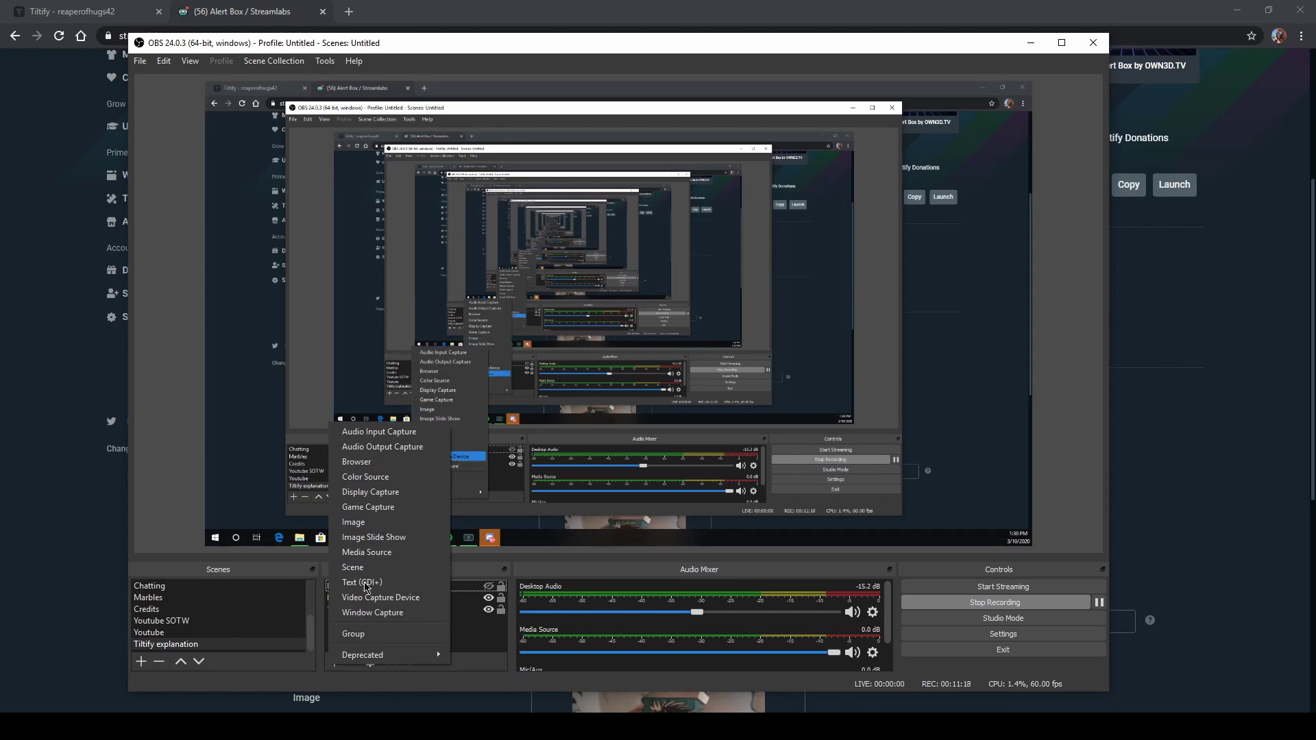
{"action": "left_click", "coordinate": [385, 467]}
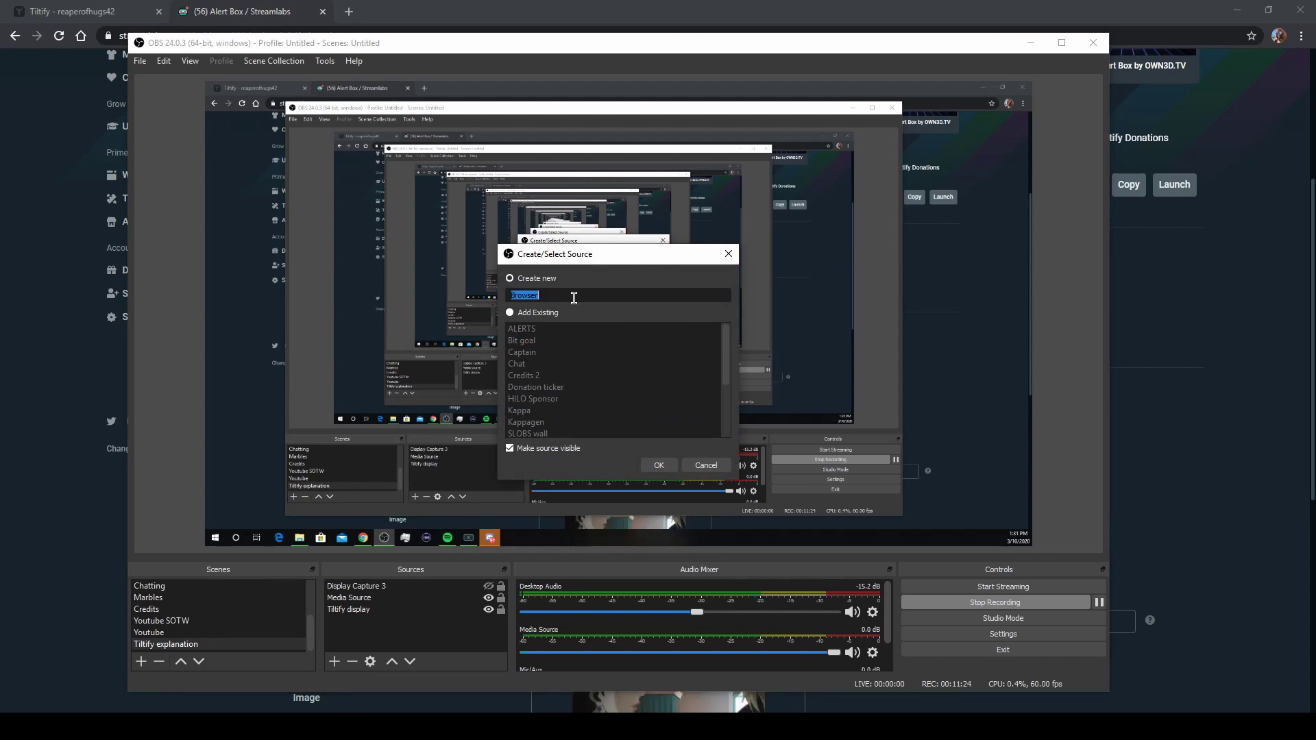
{"action": "type", "text": "til"}
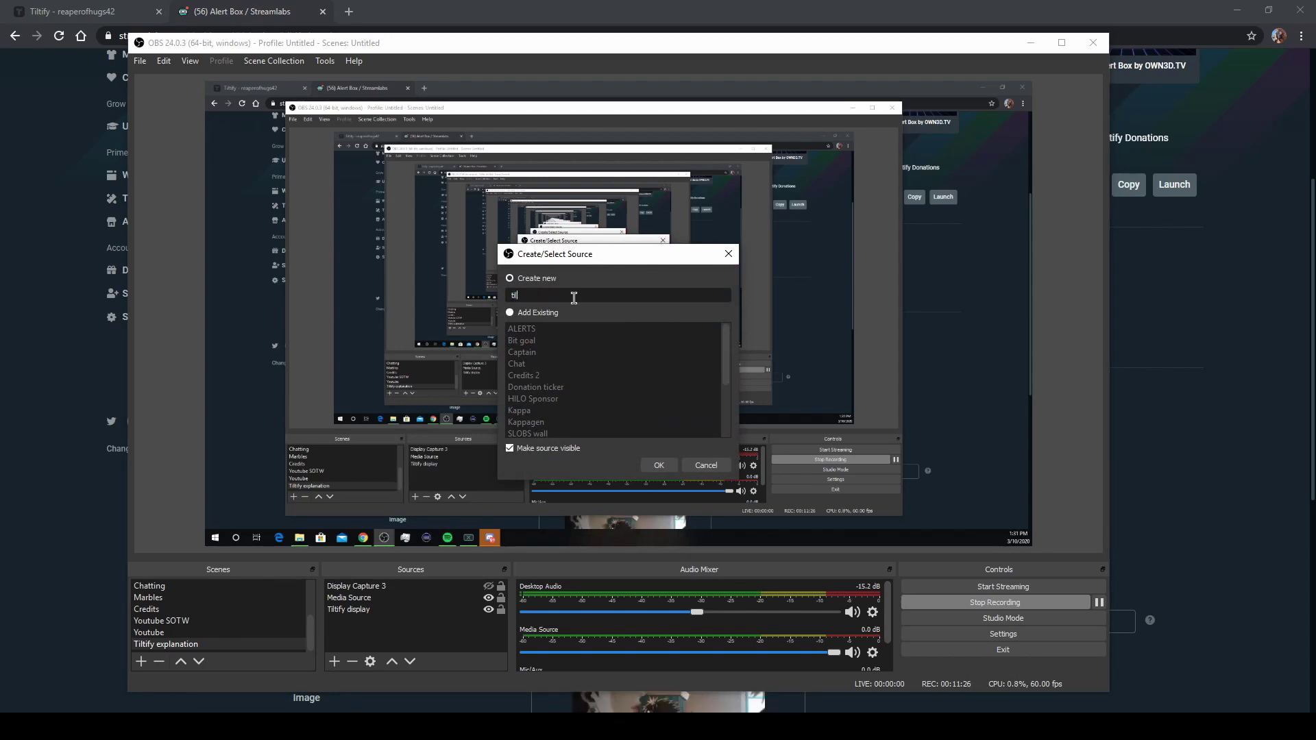
{"action": "type", "text": "tify alerts"}
{"action": "key", "text": "Return"}
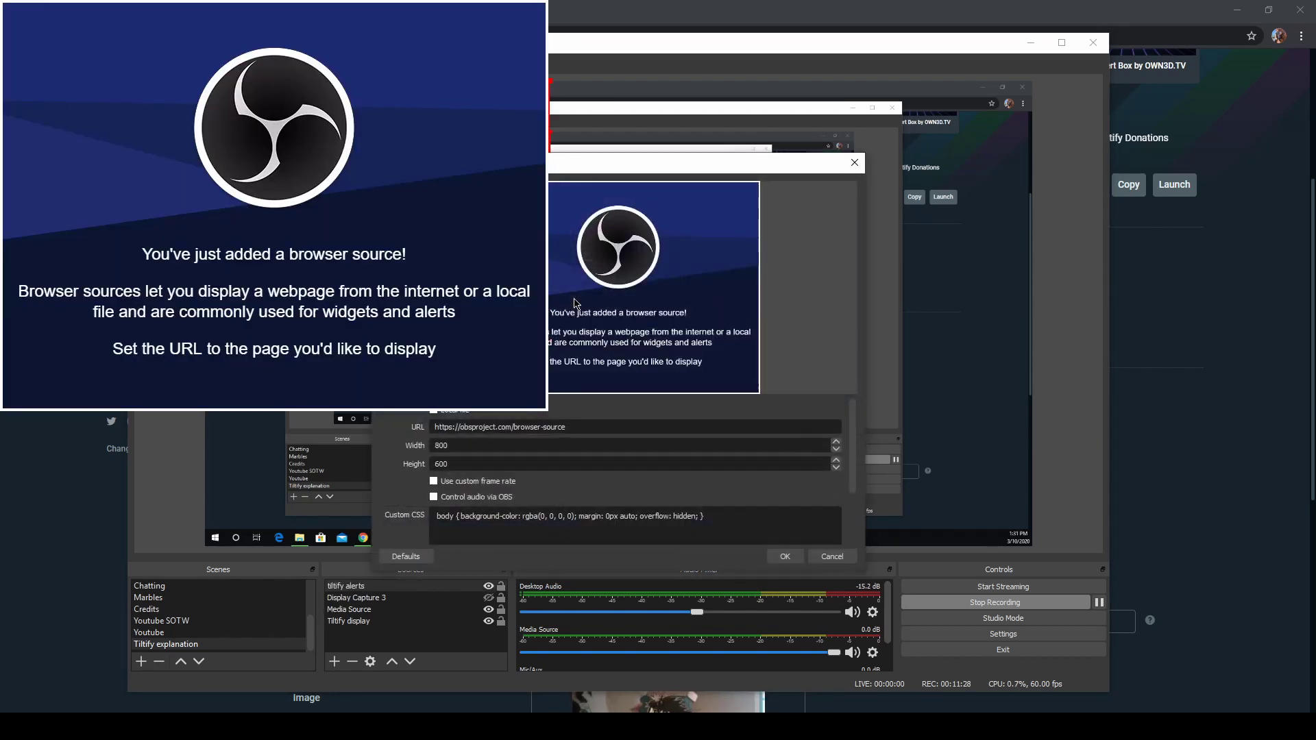
- Replace the tiltify alerts source's default URL with the copied Alert Box widget URL and accept its properties
{"action": "triple_click", "coordinate": [552, 427]}
{"action": "key", "text": "ctrl+v"}
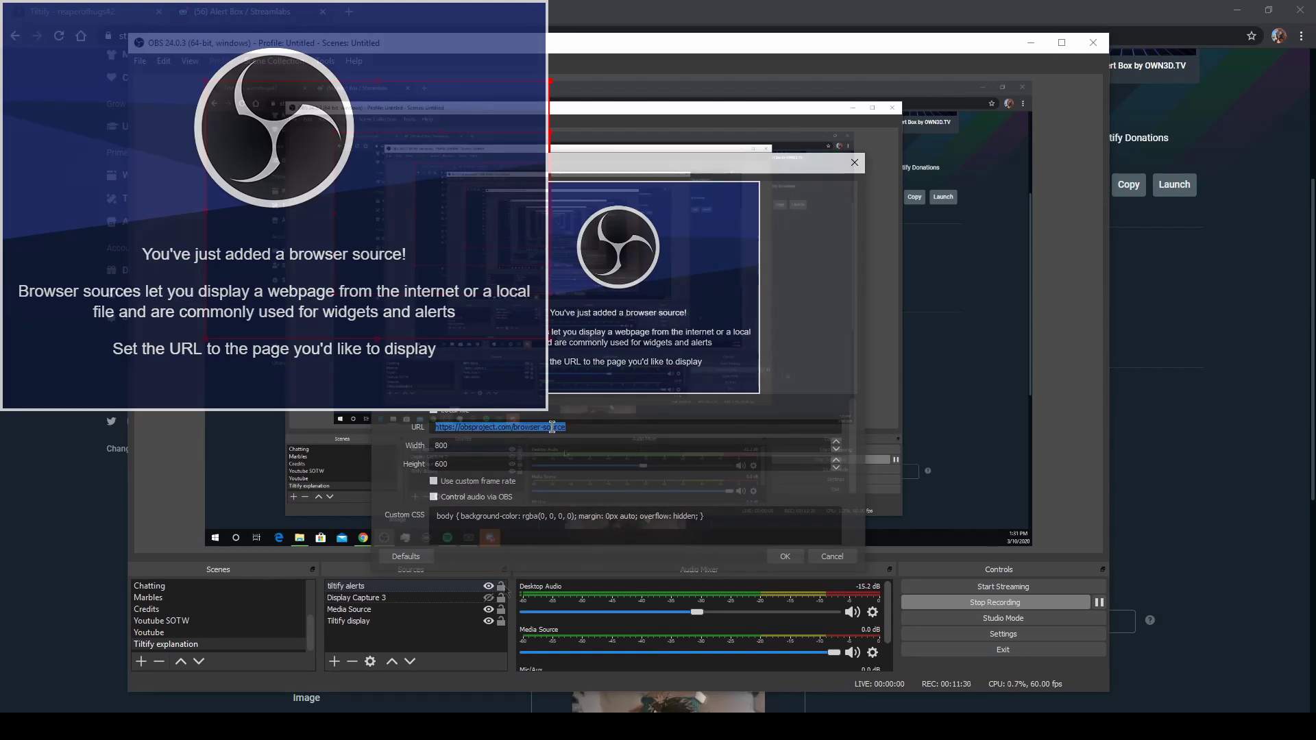
{"action": "key", "text": "Return"}
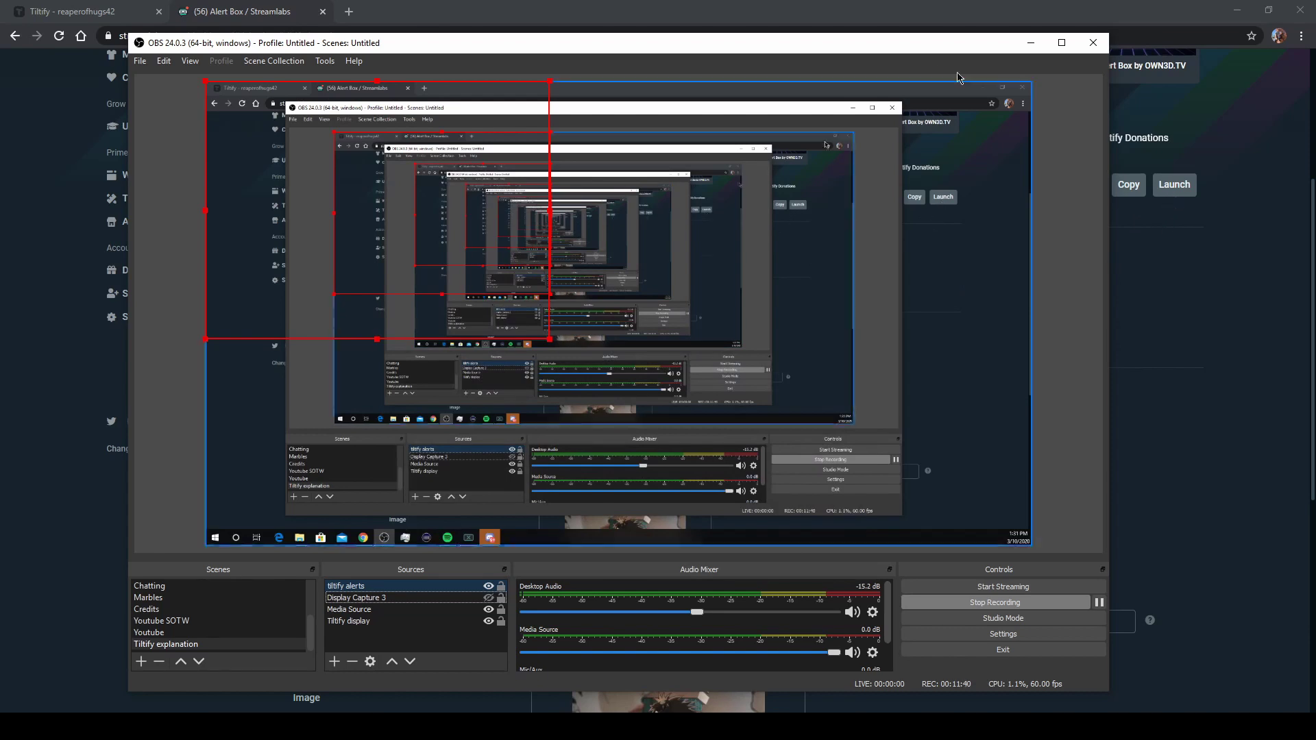
- Send a test Tiltify donation from Streamlabs and move the tiltify alerts source to the middle of the OBS canvas
{"action": "left_click", "coordinate": [1172, 277]}
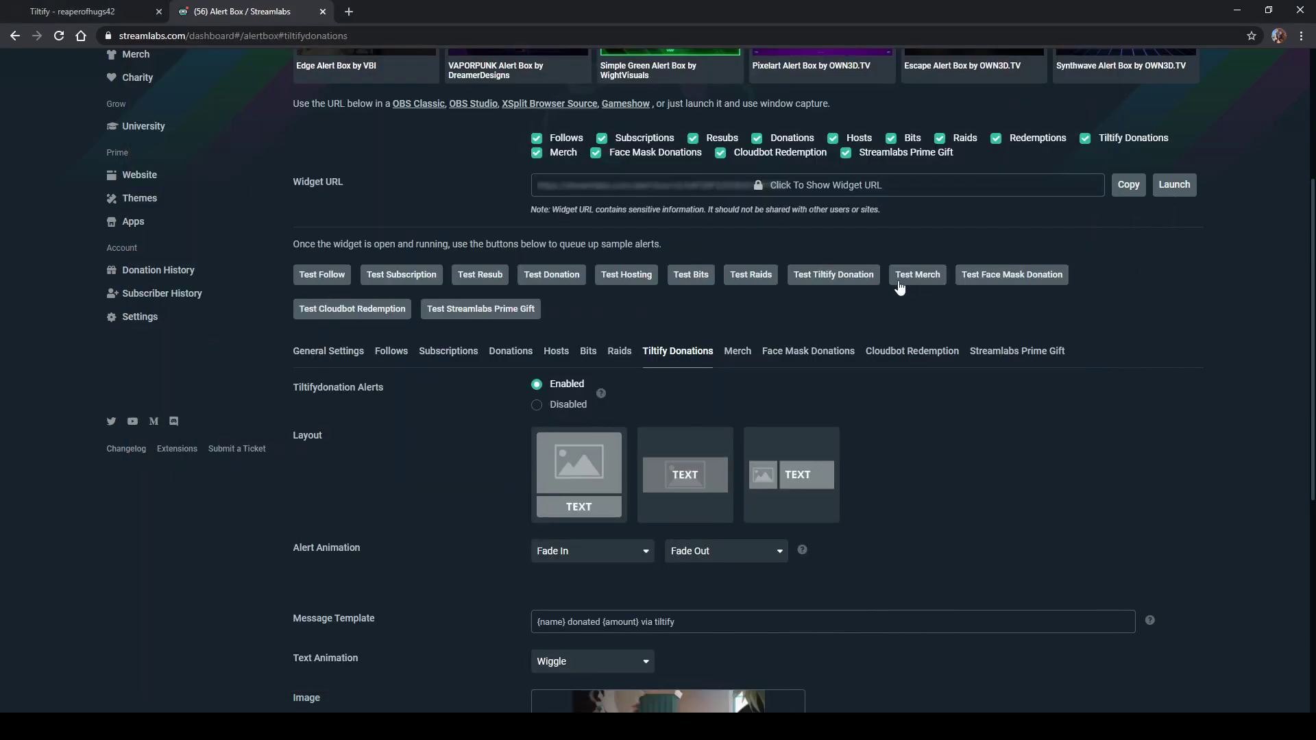
{"action": "left_click", "coordinate": [853, 275]}
{"action": "key", "text": "alt+Tab"}
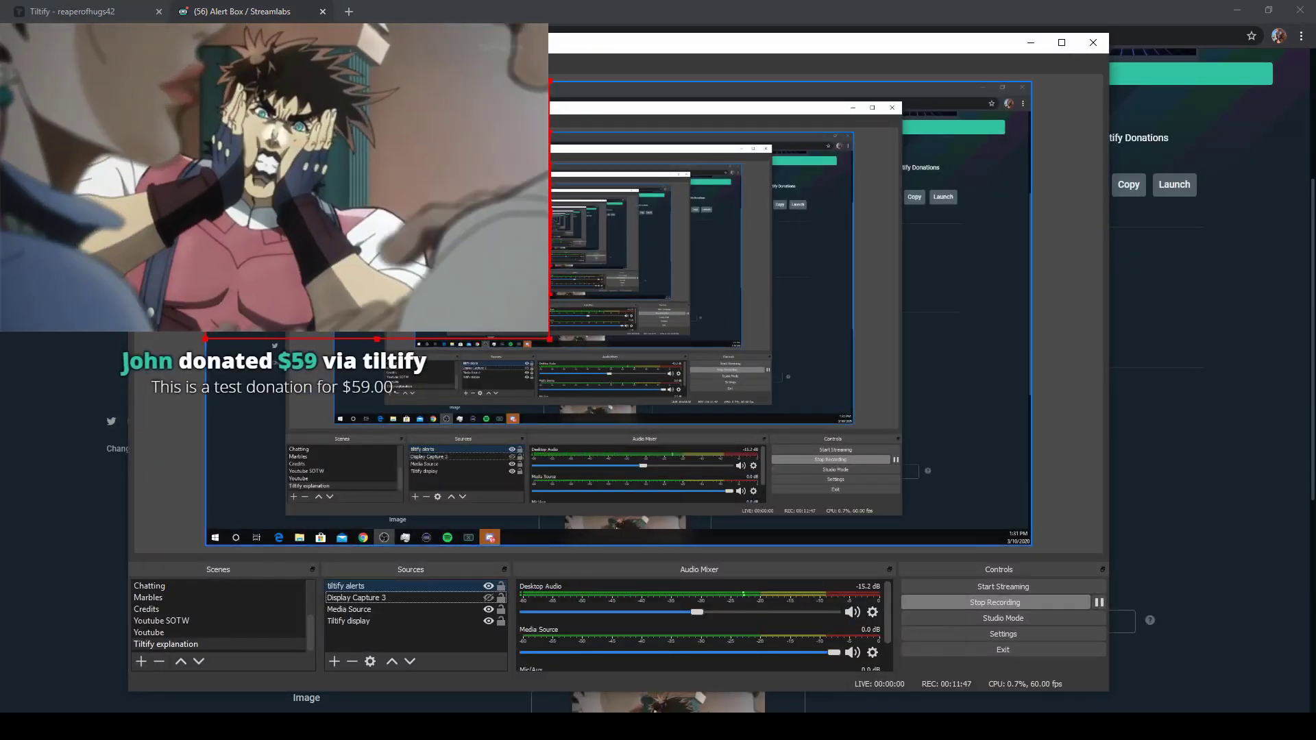
{"action": "left_click_drag", "start_coordinate": [377, 206], "coordinate": [673, 348]}
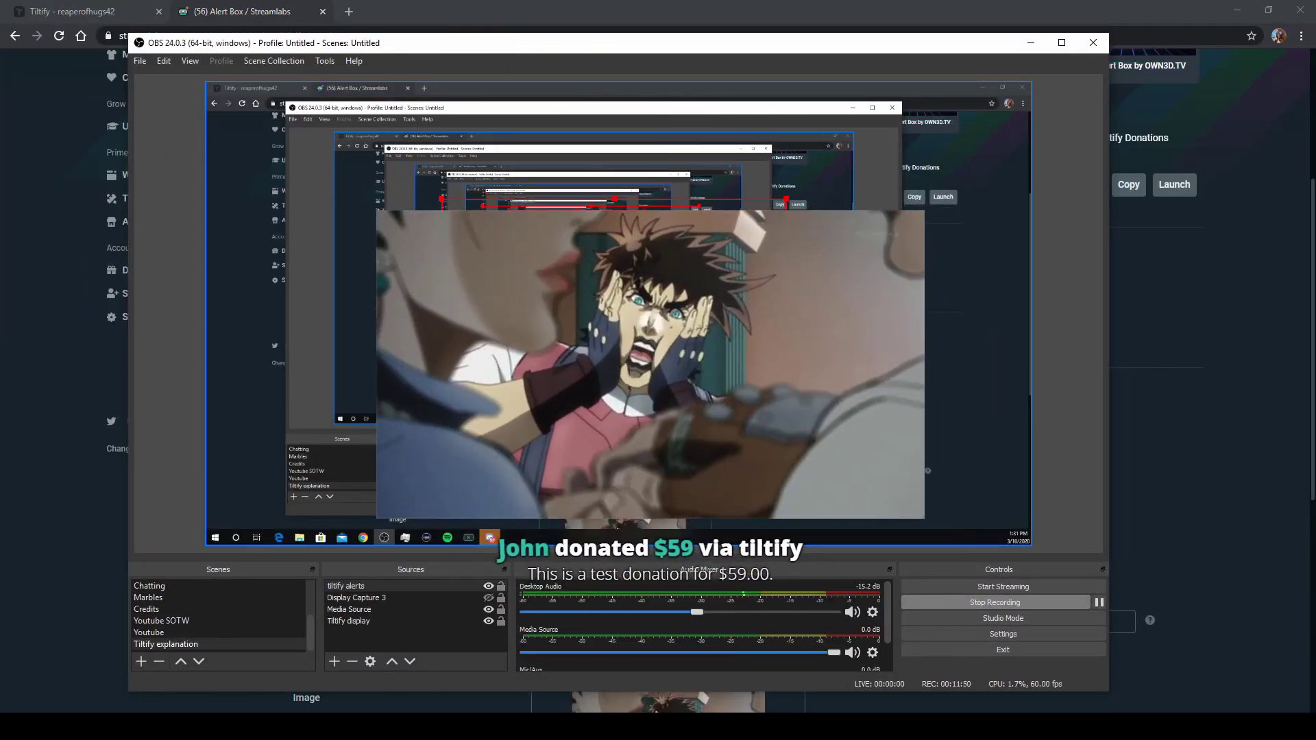
- Switch back to Streamlabs and open the Tiltify Donation Goal widget from the widgets gallery
{"action": "key", "text": "alt+Tab"}
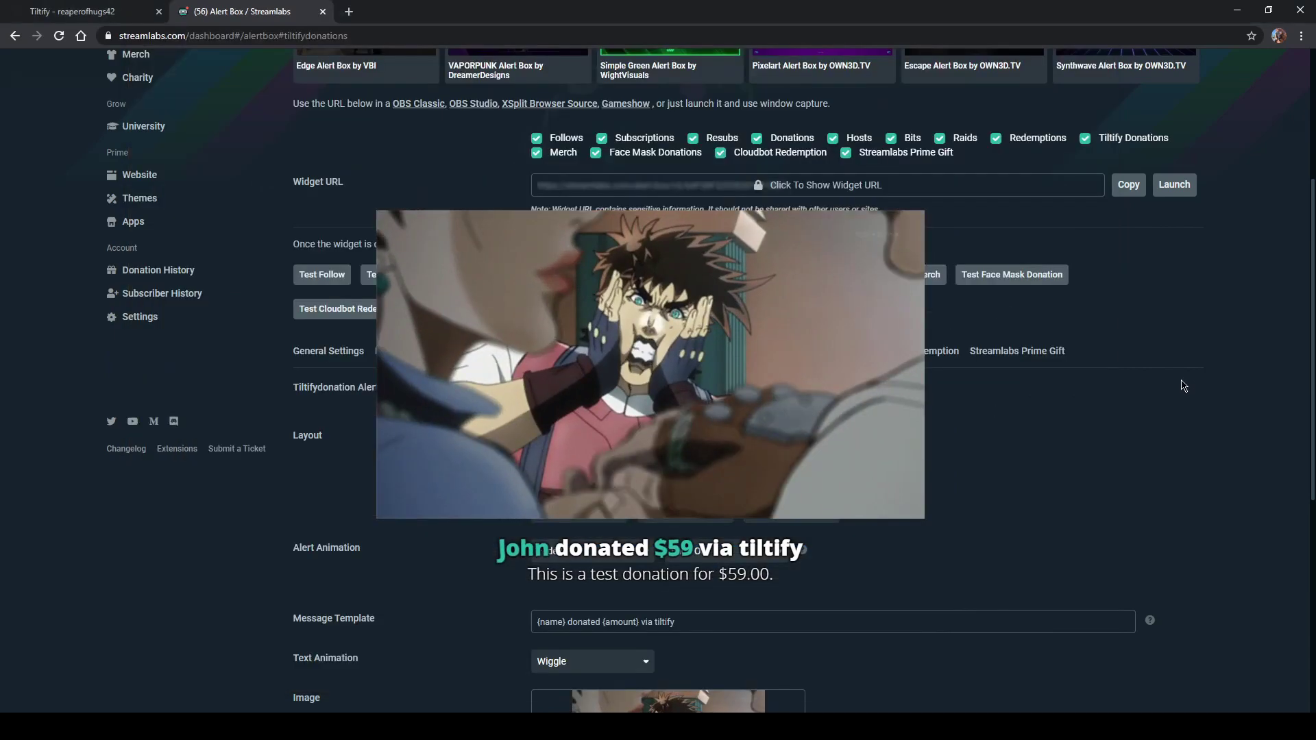
{"action": "scroll", "coordinate": [141, 273], "scroll_direction": "up", "scroll_amount": 4}
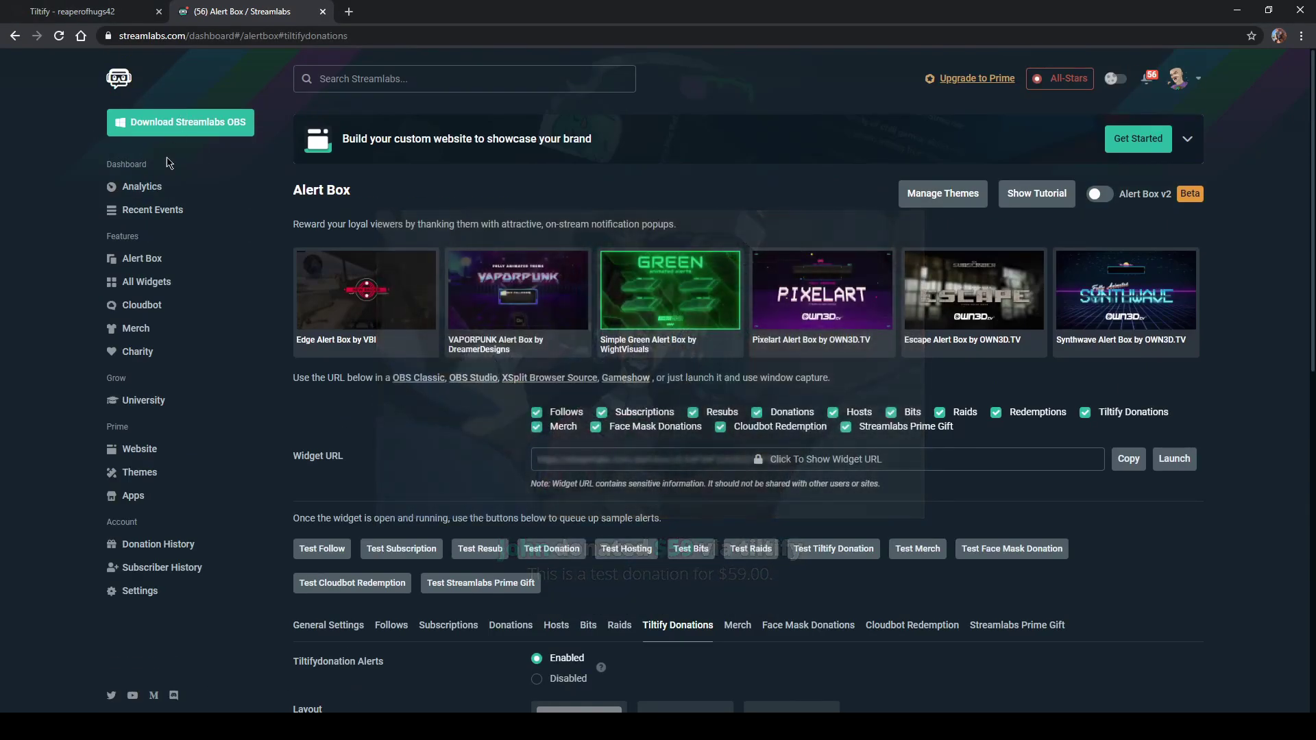
{"action": "left_click", "coordinate": [146, 284]}
{"action": "scroll", "coordinate": [571, 538], "scroll_direction": "down", "scroll_amount": 5}
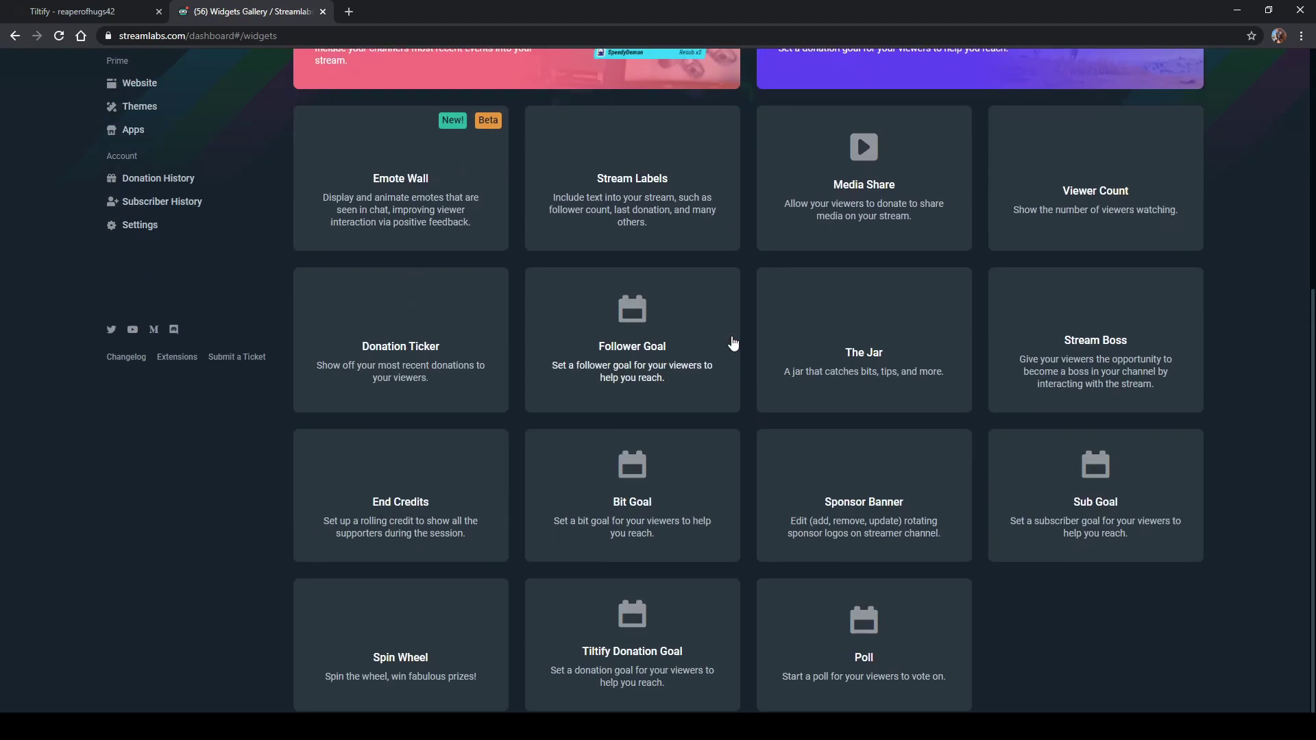
{"action": "left_click", "coordinate": [583, 637]}
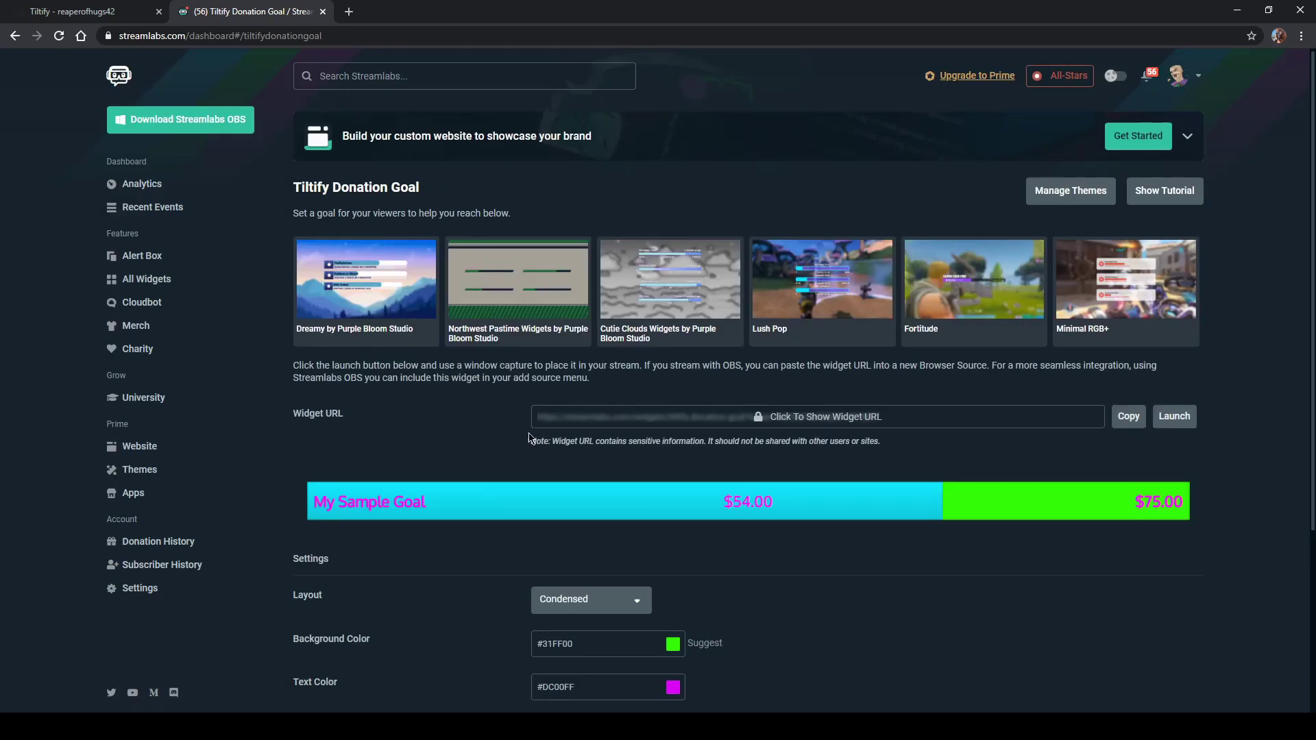
- Examine the donation goal's layout, color, bar thickness and font settings, and copy its widget URL
{"action": "scroll", "coordinate": [529, 437], "scroll_direction": "down", "scroll_amount": 2}
{"action": "scroll", "coordinate": [485, 499], "scroll_direction": "down", "scroll_amount": 2}
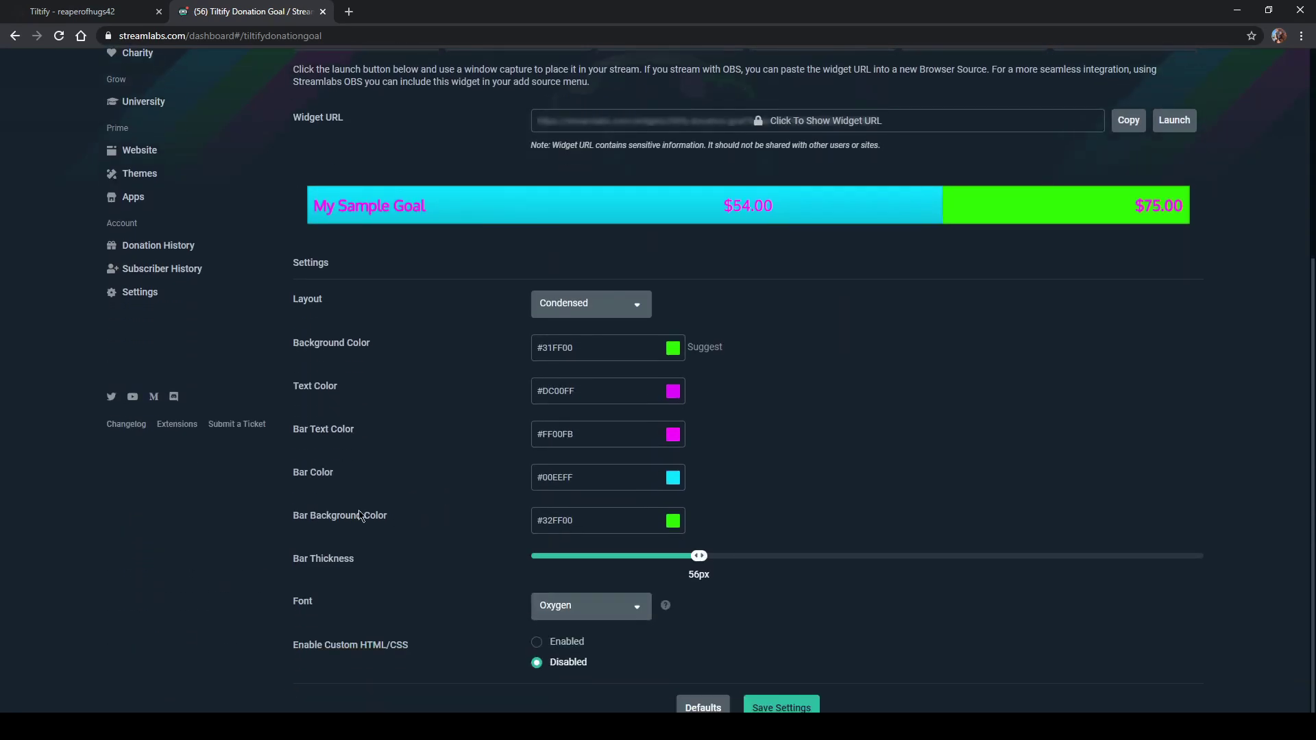
{"action": "scroll", "coordinate": [878, 259], "scroll_direction": "up", "scroll_amount": 2}
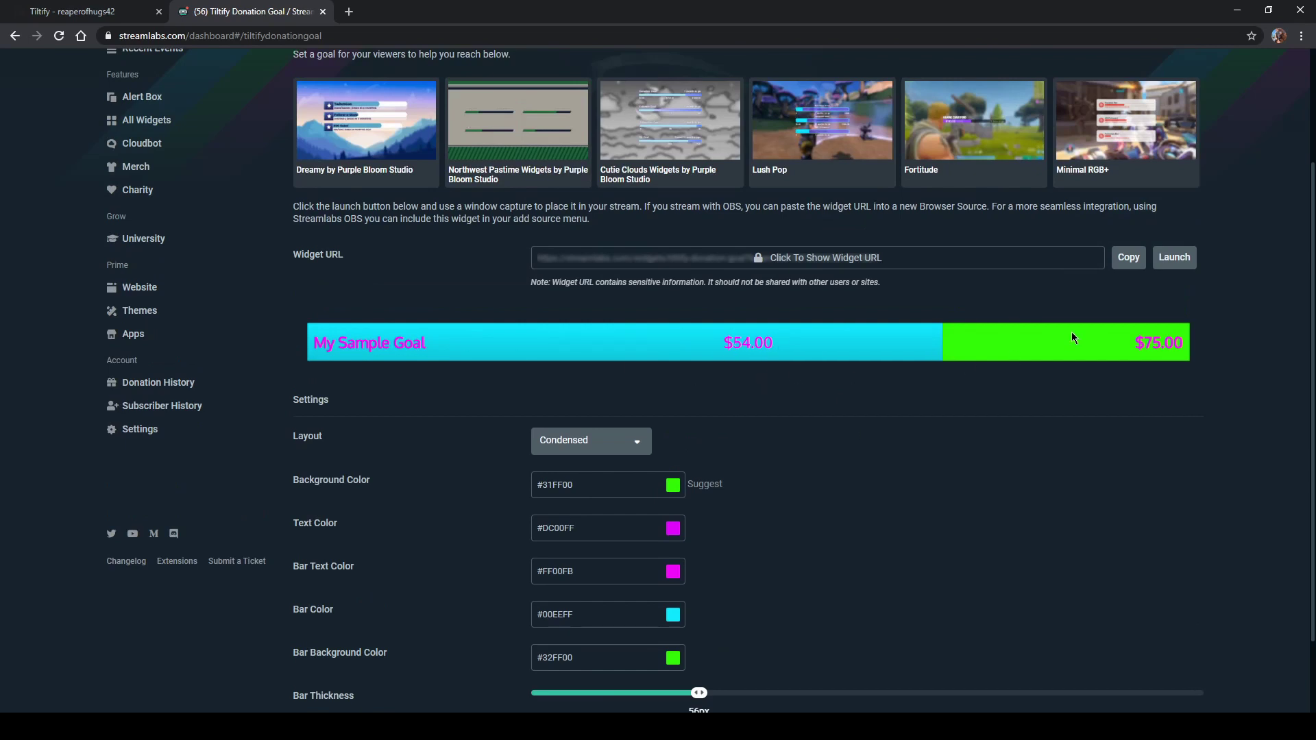
{"action": "left_click", "coordinate": [1128, 257]}
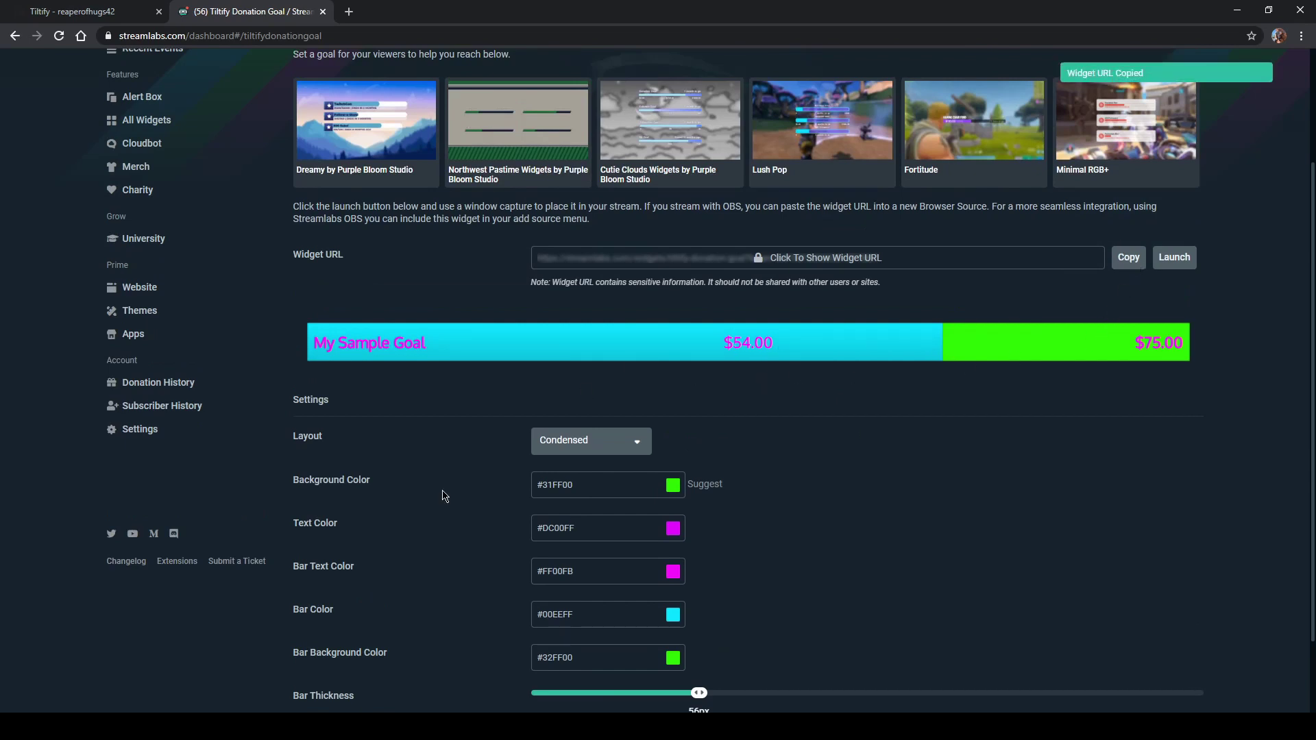
- Switch to OBS and add a browser source named "tiltify goal" that uses the copied donation goal widget URL
{"action": "key", "text": "alt+Tab"}
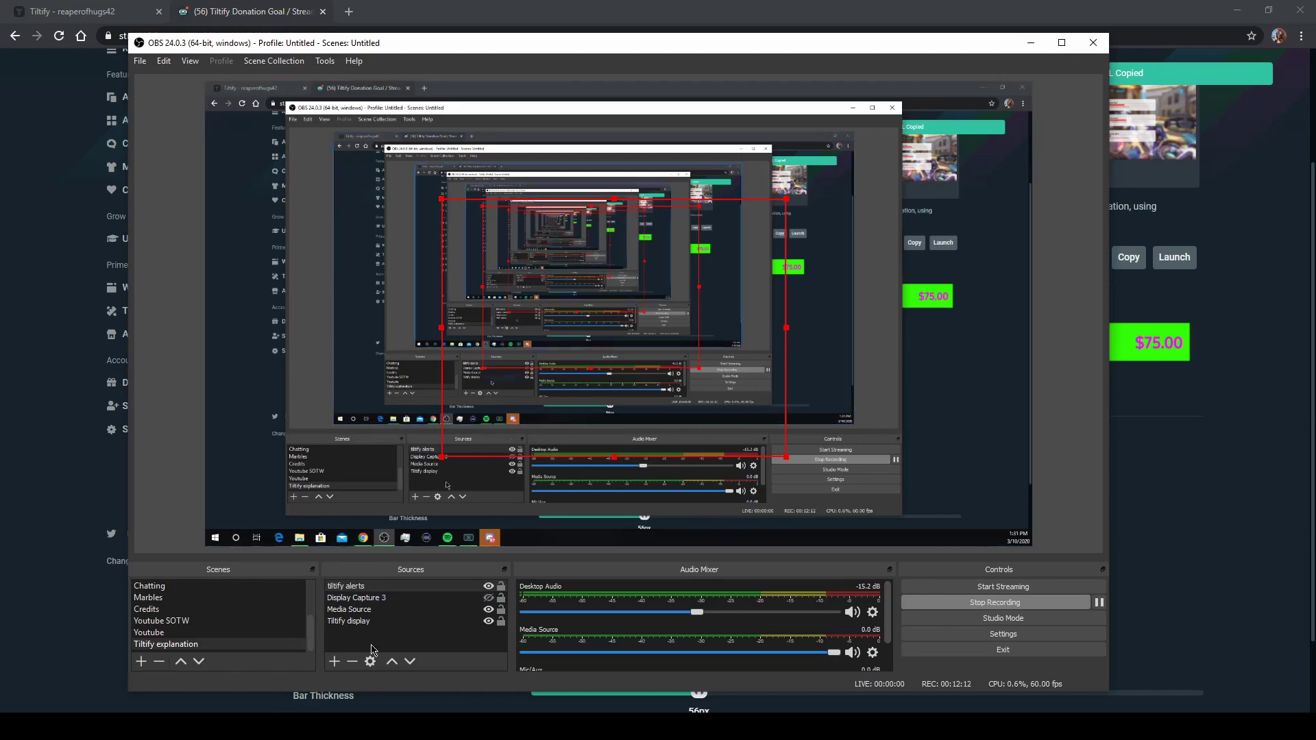
{"action": "left_click", "coordinate": [335, 662]}
{"action": "left_click", "coordinate": [392, 462]}
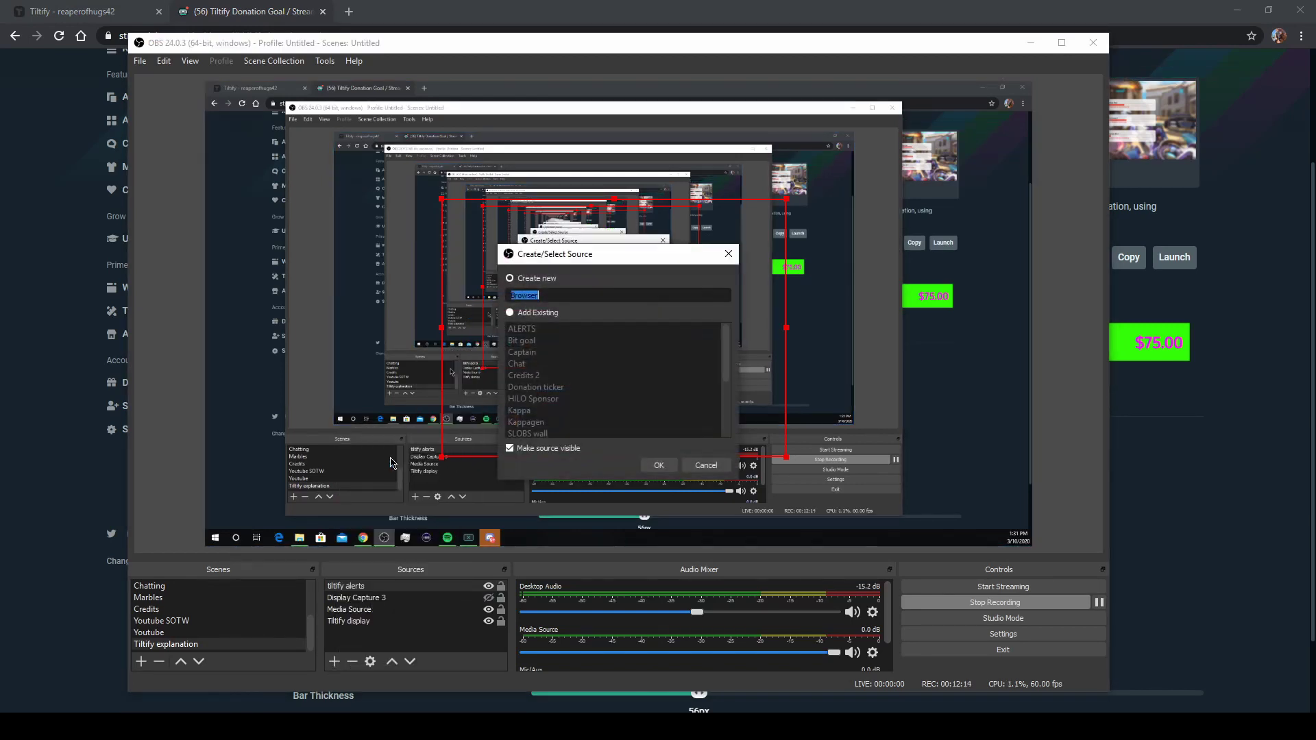
{"action": "type", "text": "tiltify goal"}
{"action": "key", "text": "Return"}
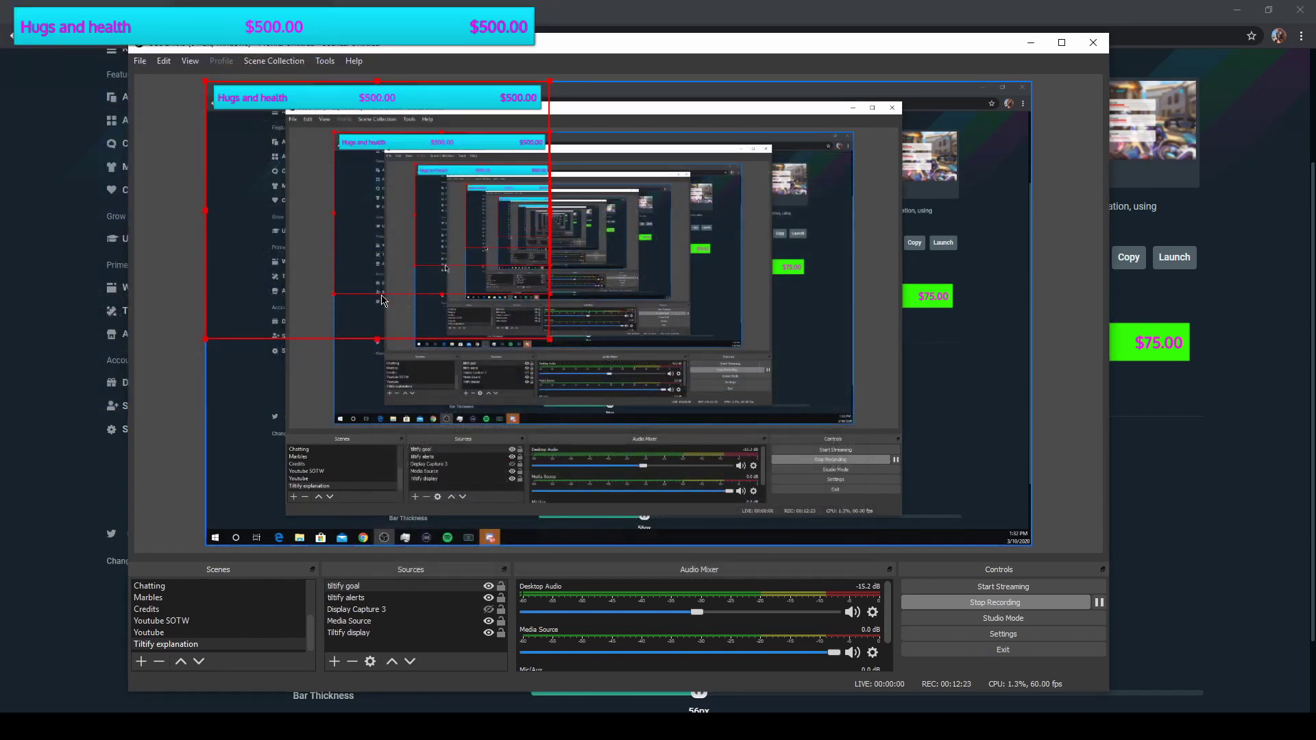
- Move the tiltify goal source toward the middle of the canvas, clear the OBS window away and return to the Tiltify profile page
{"action": "left_click_drag", "start_coordinate": [392, 336], "coordinate": [583, 442]}
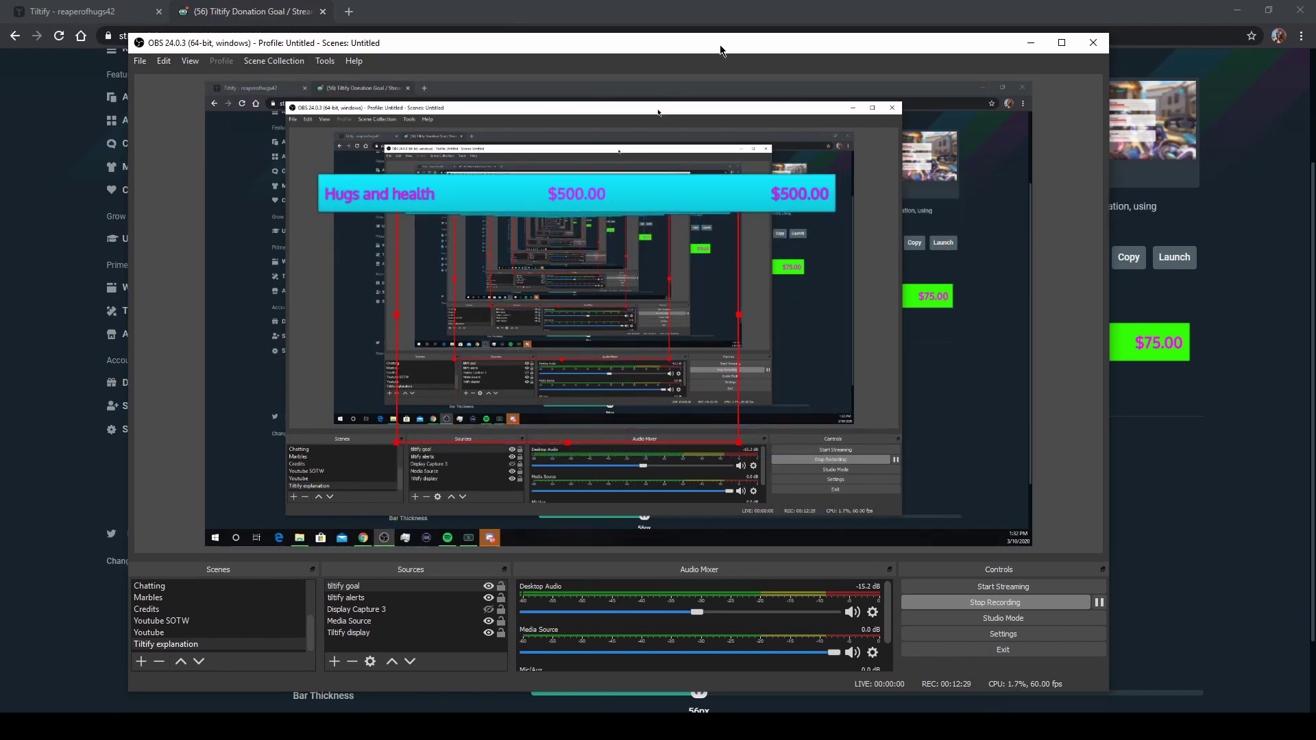
{"action": "left_click_drag", "start_coordinate": [716, 48], "coordinate": [177, 727]}
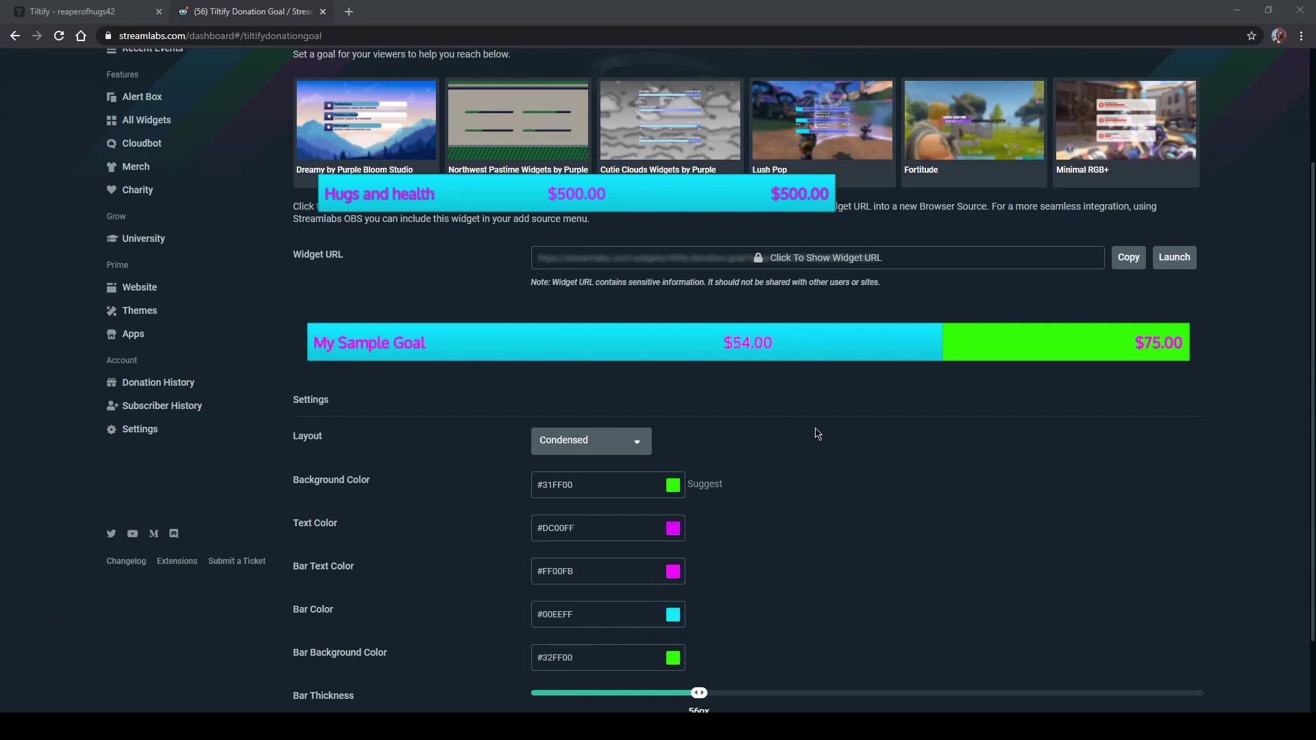
{"action": "key", "text": "ctrl+Tab"}
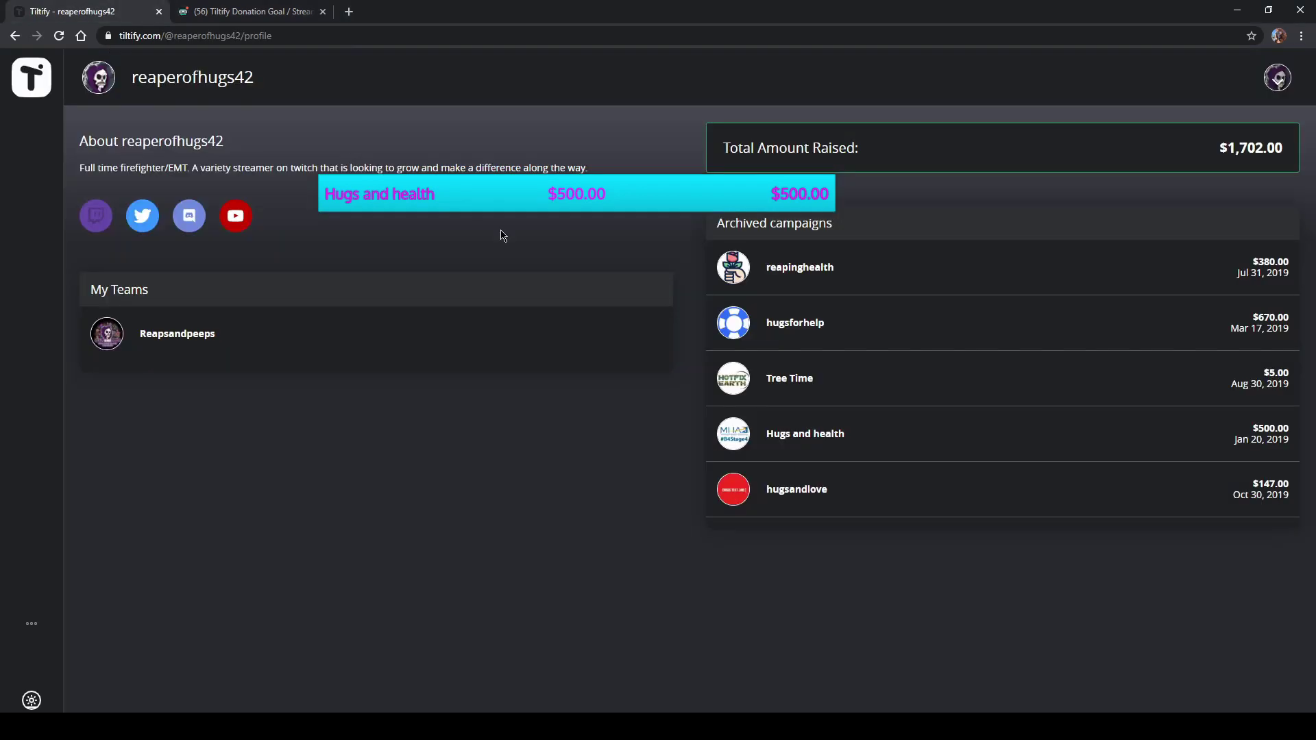